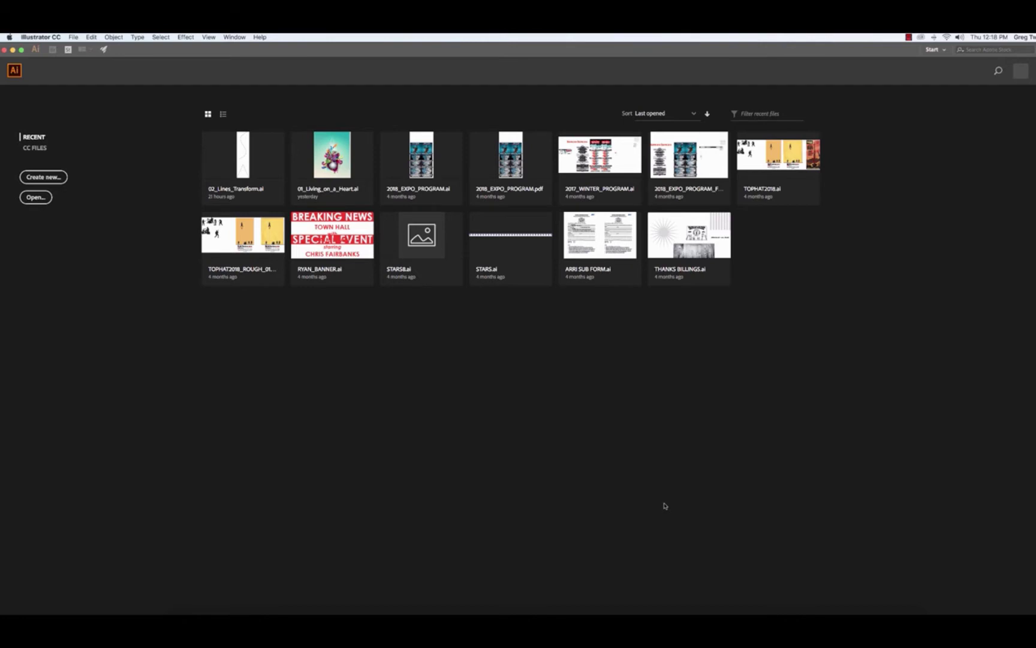
# Create a new document from the 800 x 600 Art & Illustration preset
pyautogui.click(47, 177)
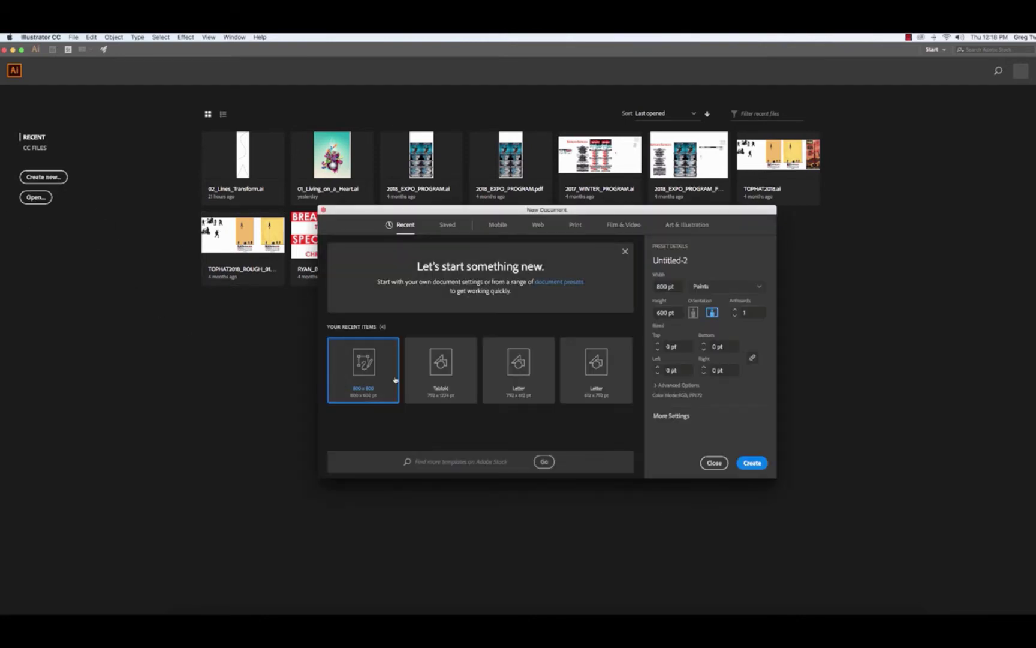
pyautogui.click(691, 225)
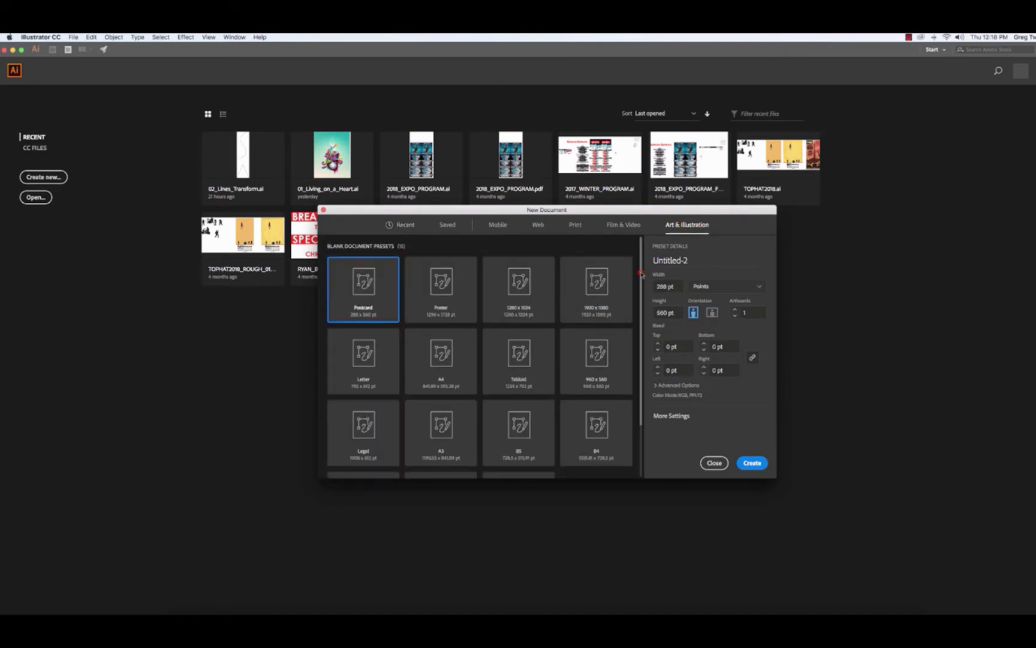
pyautogui.moveTo(641, 271); pyautogui.dragTo(642, 339)
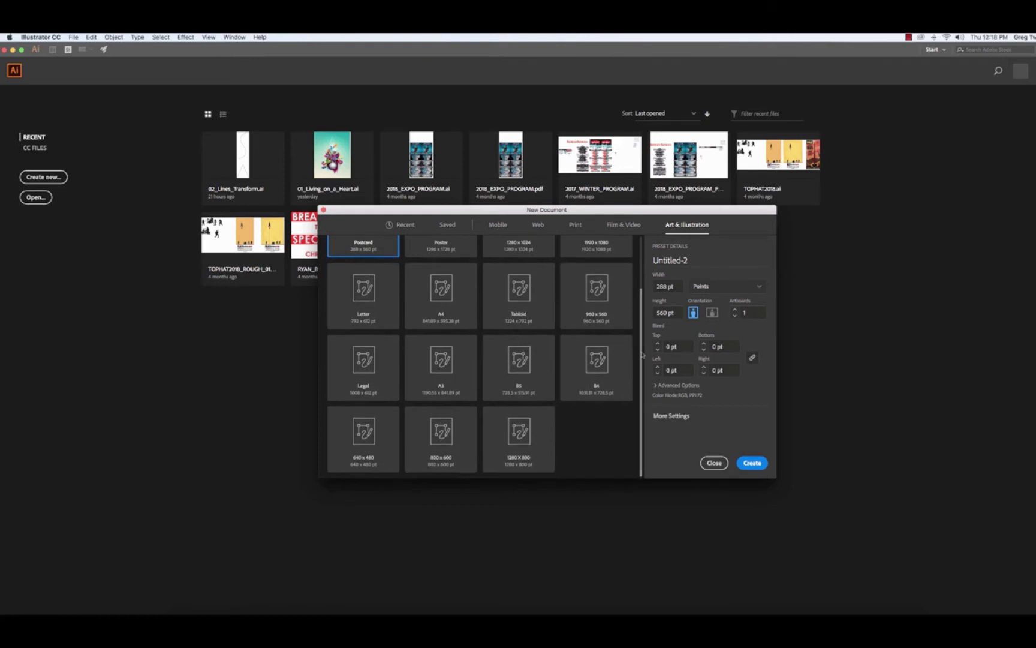
pyautogui.click(442, 436)
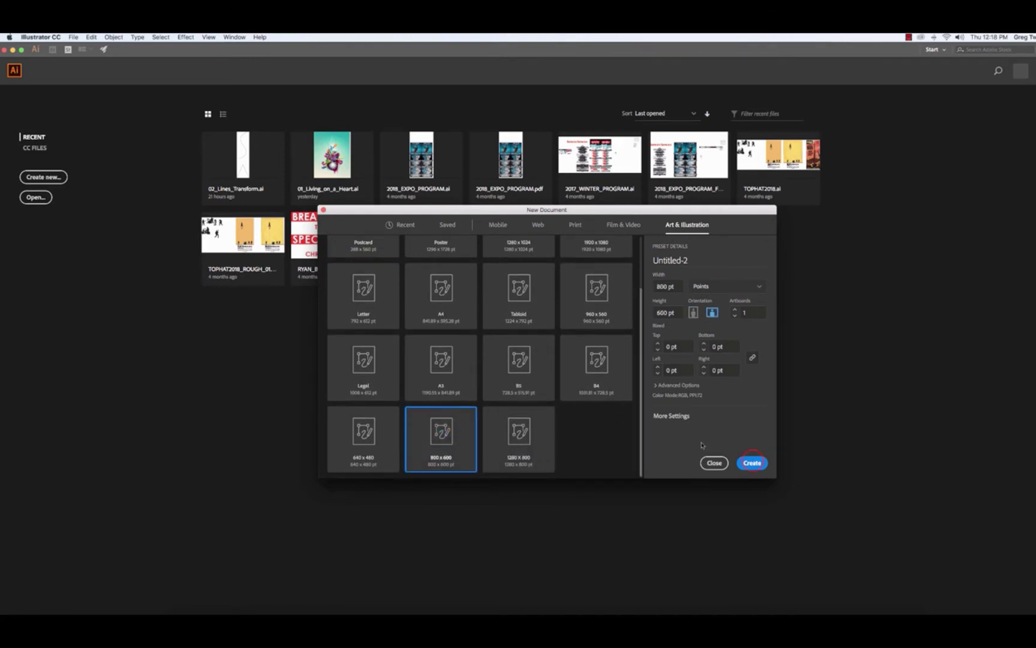
pyautogui.click(753, 463)
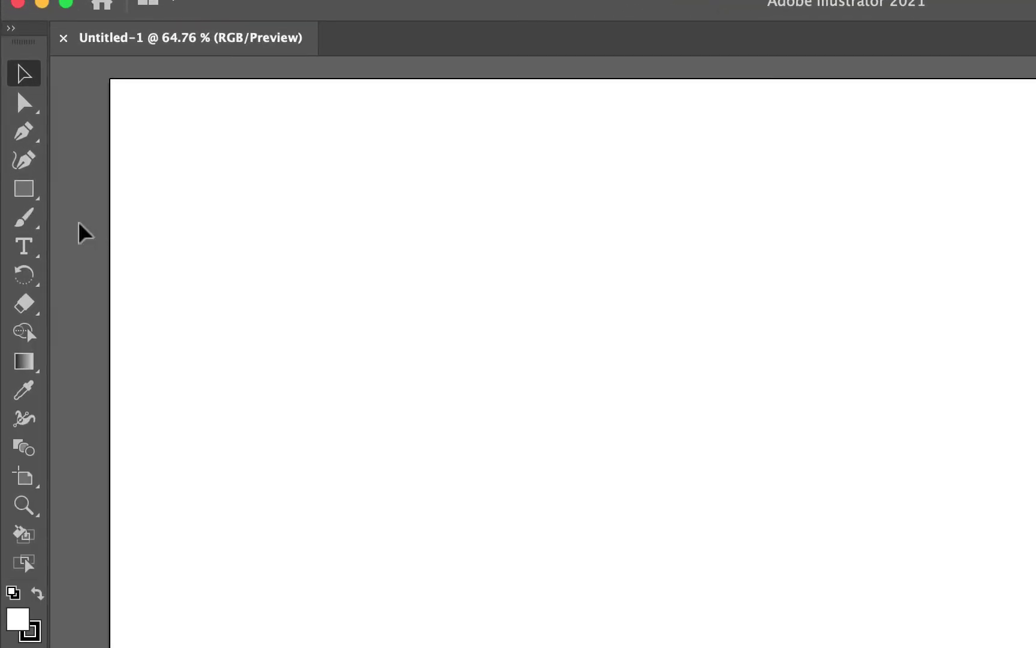
# Choose the Pencil tool and set the fill to None
pyautogui.click(27, 222)
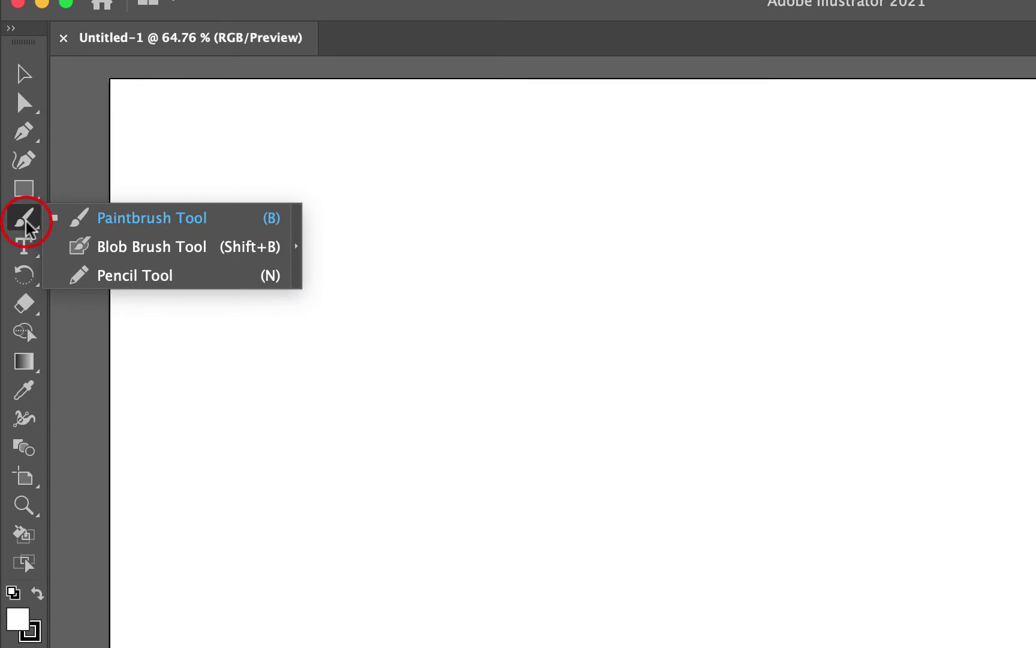
pyautogui.click(89, 277)
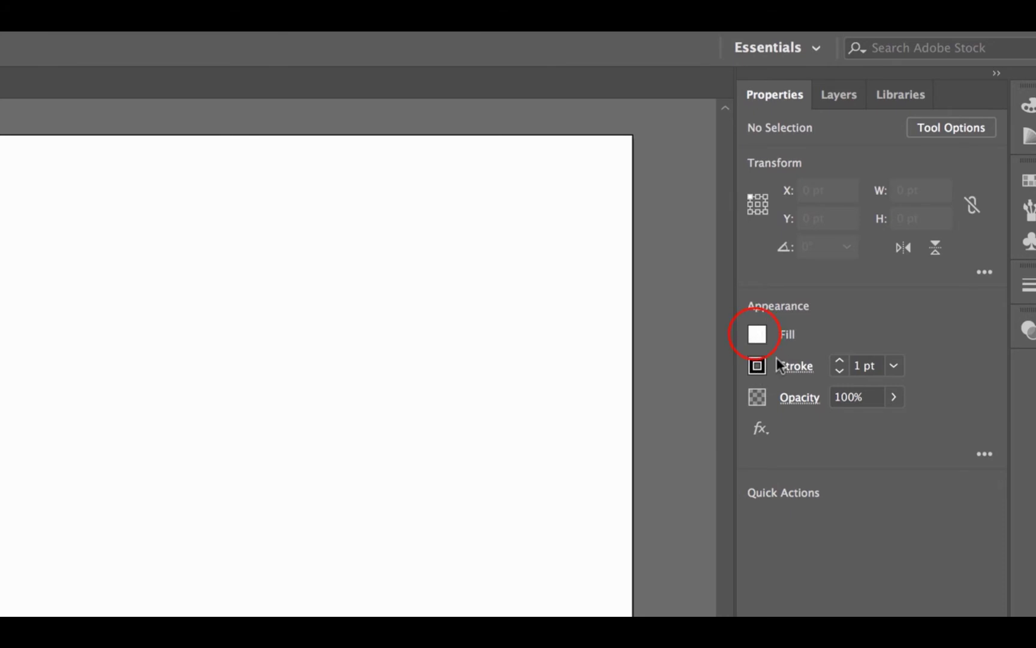
pyautogui.click(757, 336)
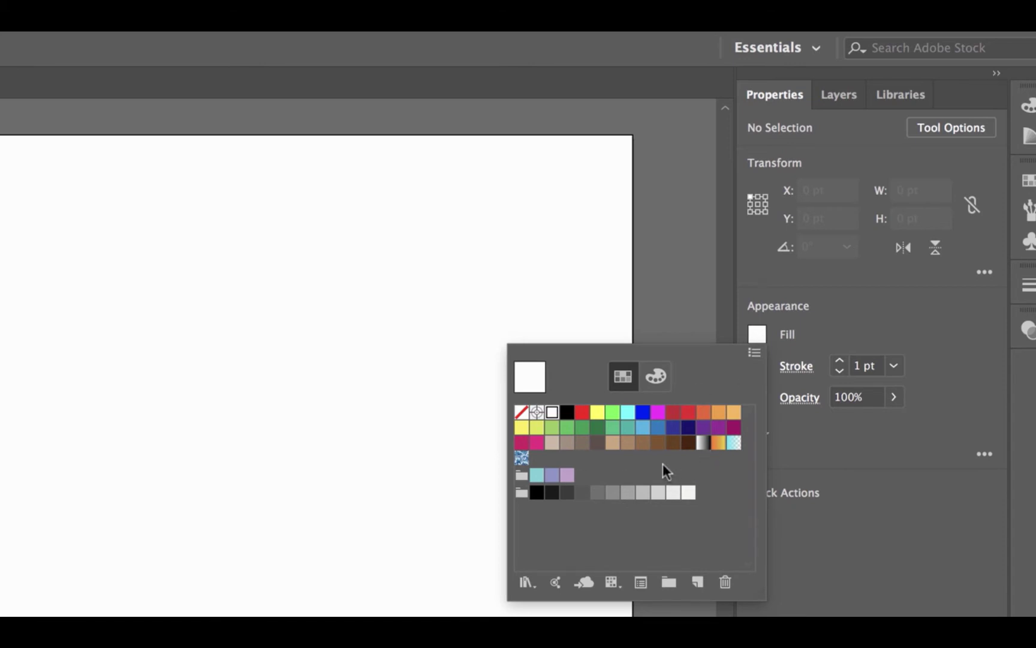
pyautogui.click(523, 414)
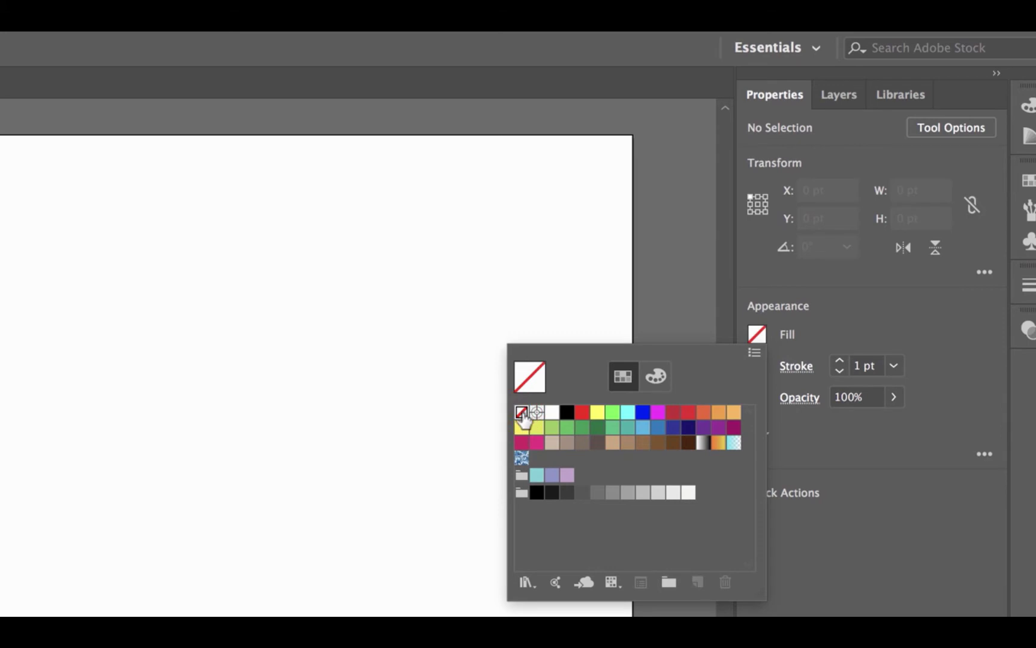
pyautogui.click(813, 334)
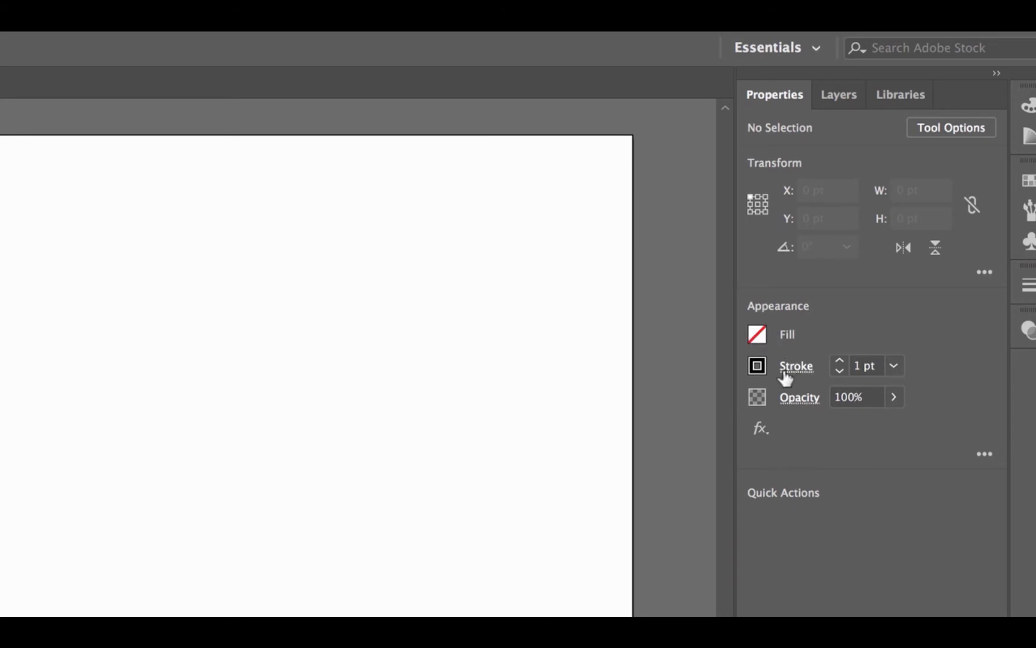
# Keep the stroke black and set its weight to 5 pt
pyautogui.click(756, 368)
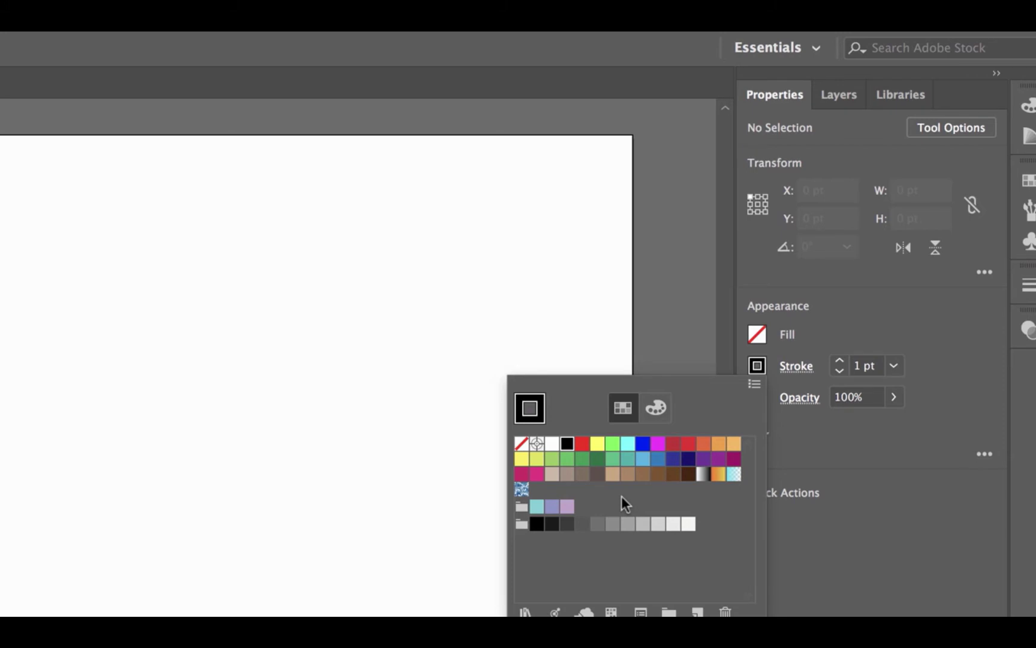
pyautogui.click(848, 331)
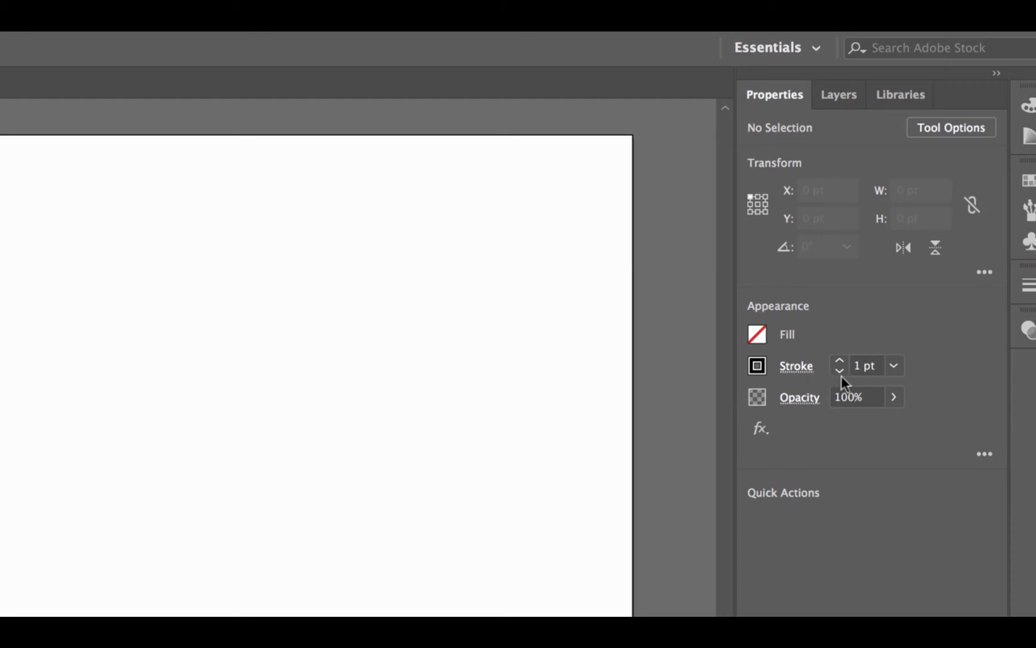
pyautogui.click(797, 366)
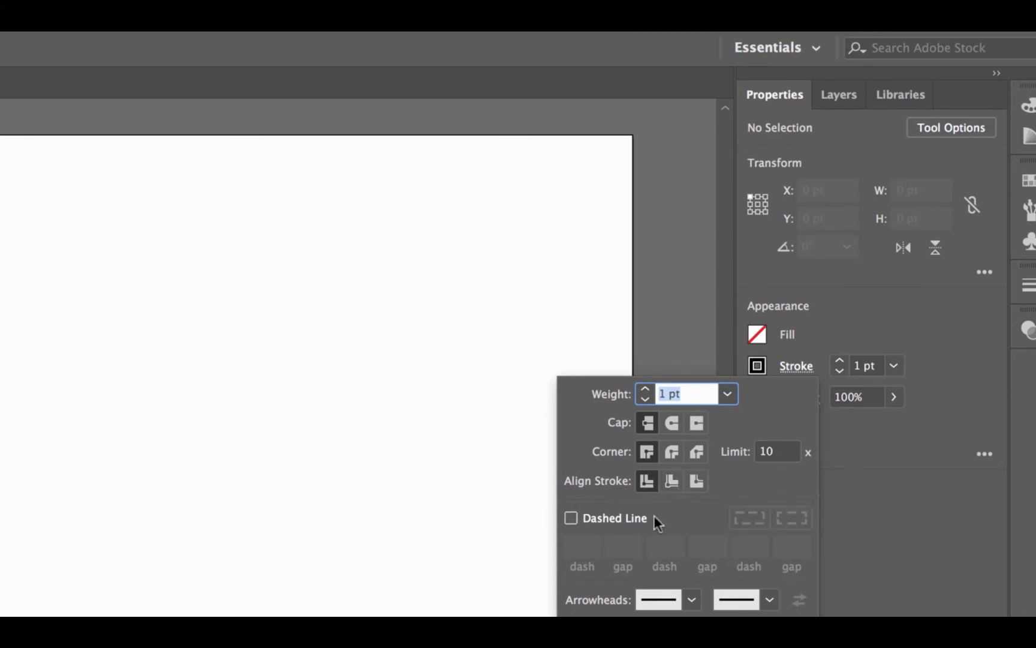
pyautogui.click(645, 388)
pyautogui.click(645, 387)
pyautogui.click(645, 386)
pyautogui.click(646, 386)
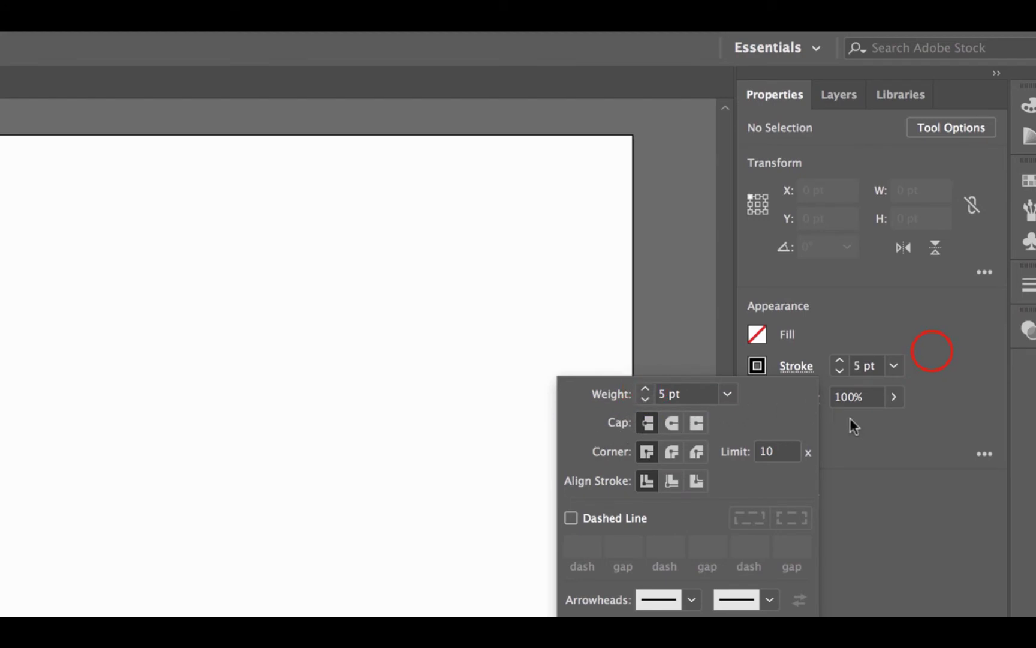
pyautogui.click(931, 350)
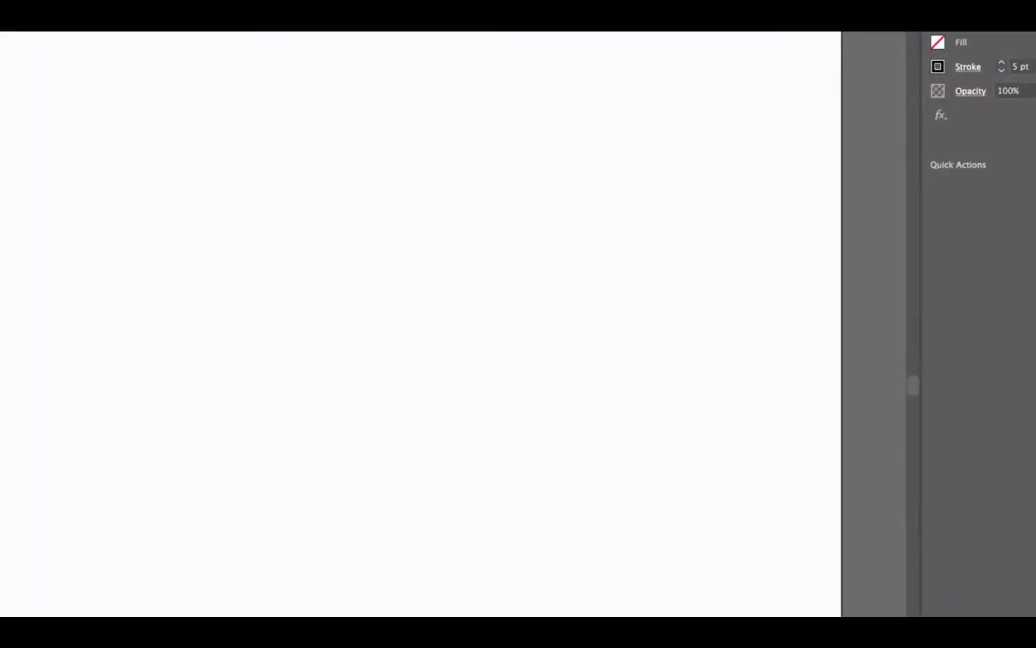
# Set the Pencil tool's fidelity to fully Accurate, keeping path closing within 15 pixels and selected-path editing within 6 pixels
pyautogui.doubleClick(3, 174)
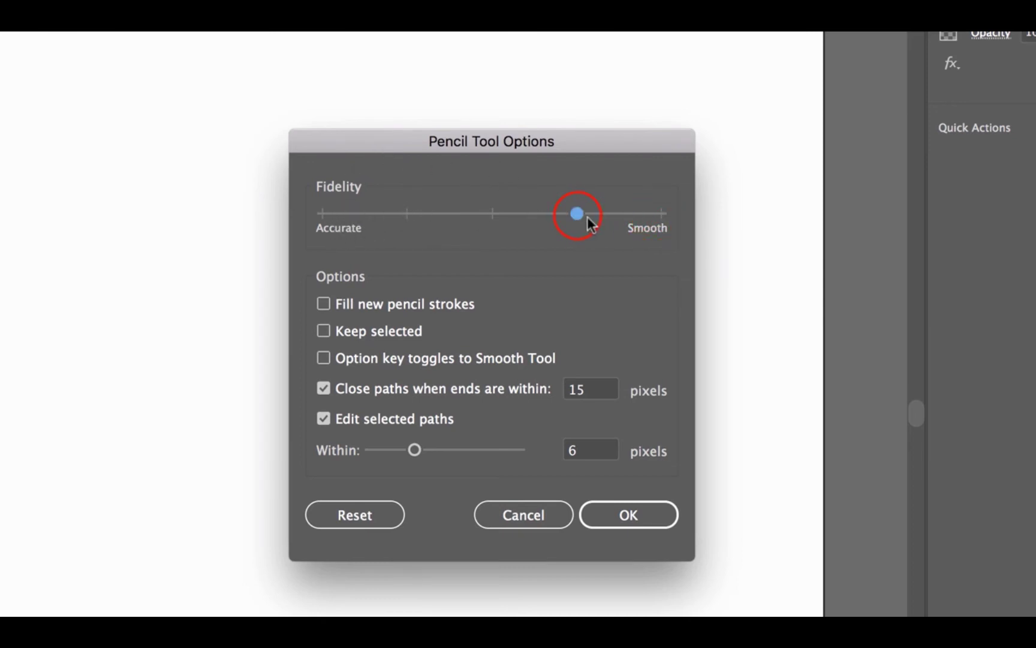
pyautogui.moveTo(587, 216)
pyautogui.mouseDown()
pyautogui.moveTo(562, 227)
pyautogui.moveTo(342, 225)
pyautogui.mouseUp()
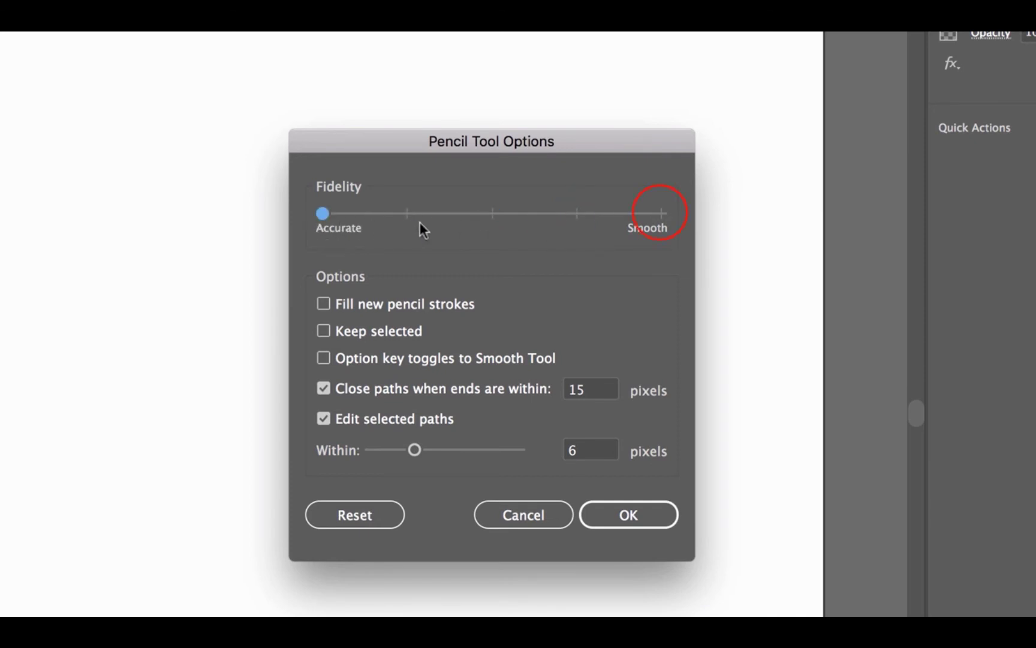
pyautogui.click(665, 210)
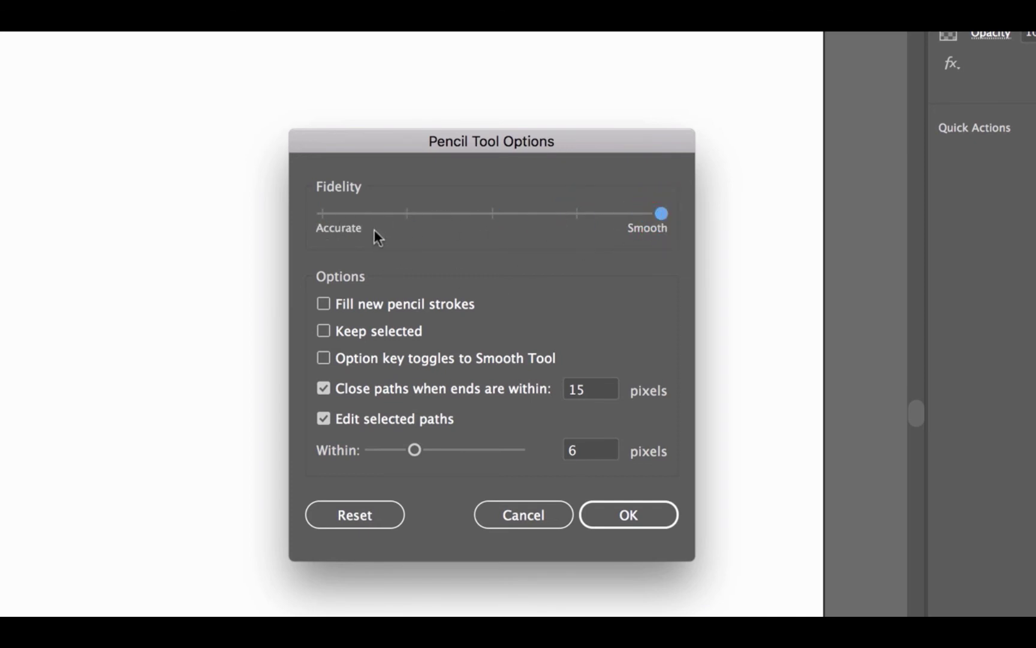
pyautogui.click(324, 213)
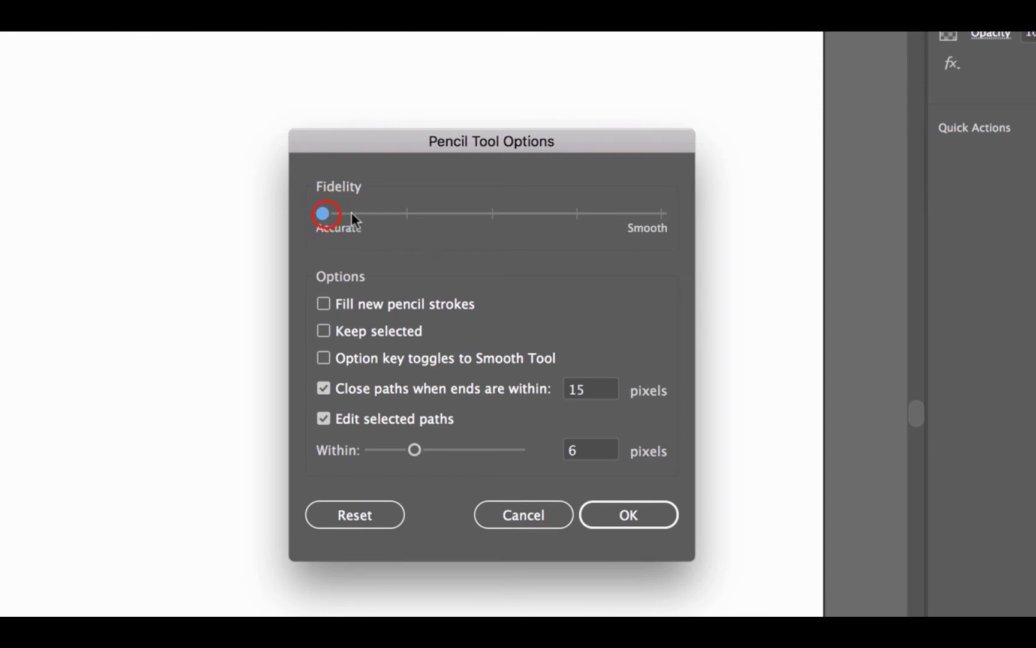
pyautogui.click(408, 213)
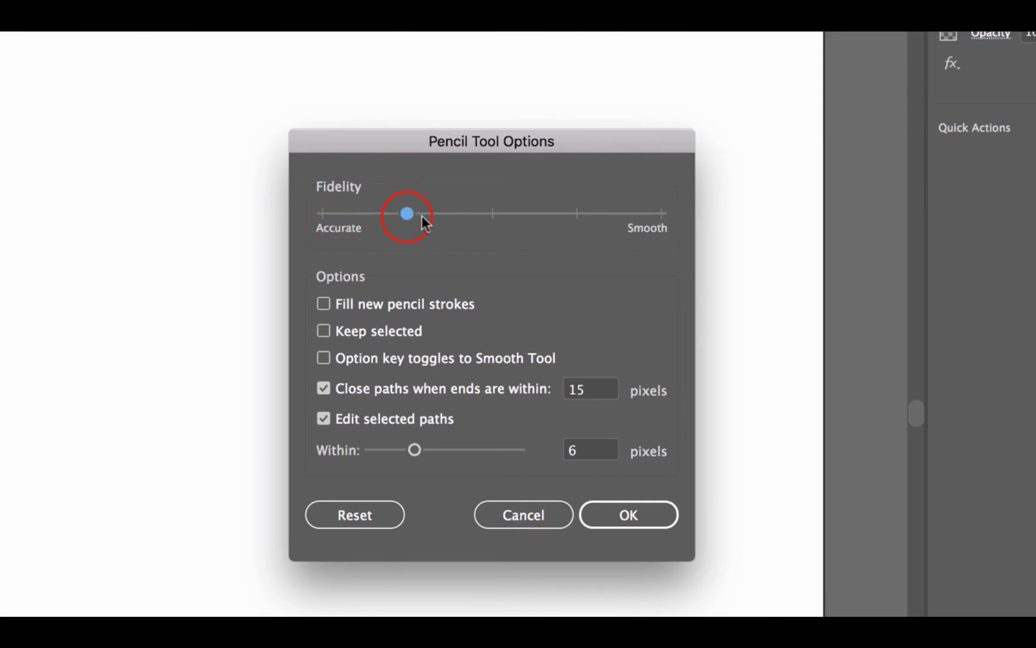
pyautogui.moveTo(422, 216); pyautogui.dragTo(490, 220)
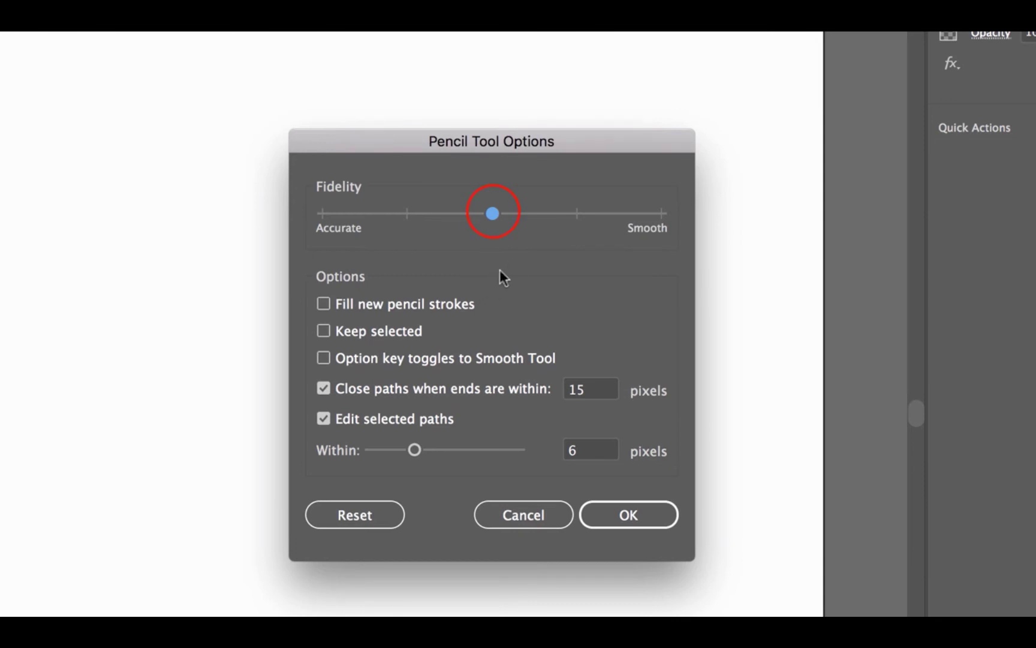
pyautogui.moveTo(493, 213); pyautogui.dragTo(434, 225)
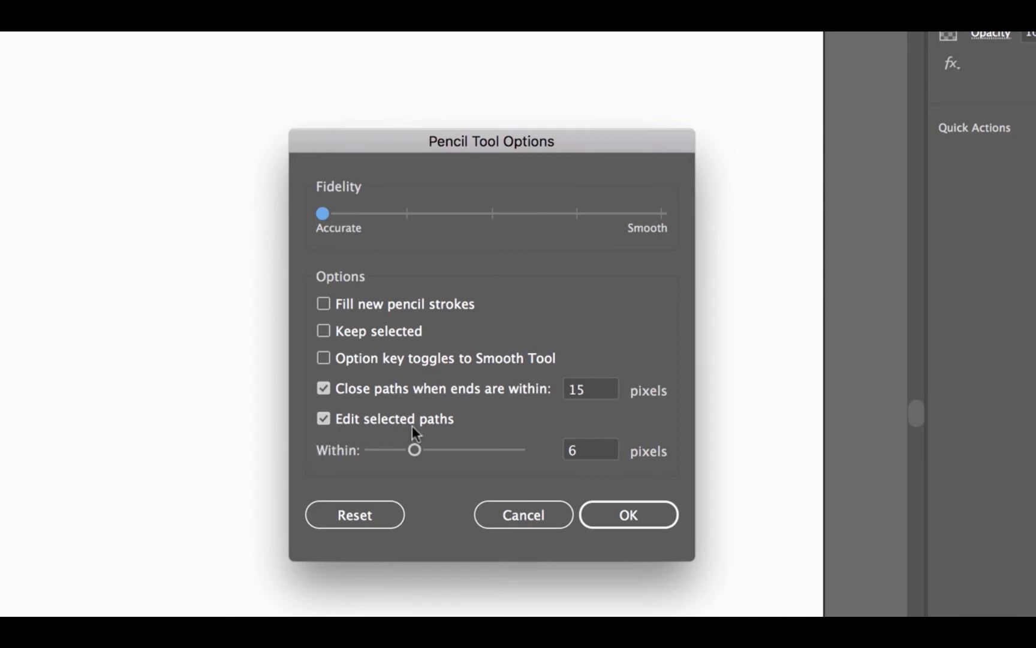
pyautogui.click(393, 412)
pyautogui.click(439, 424)
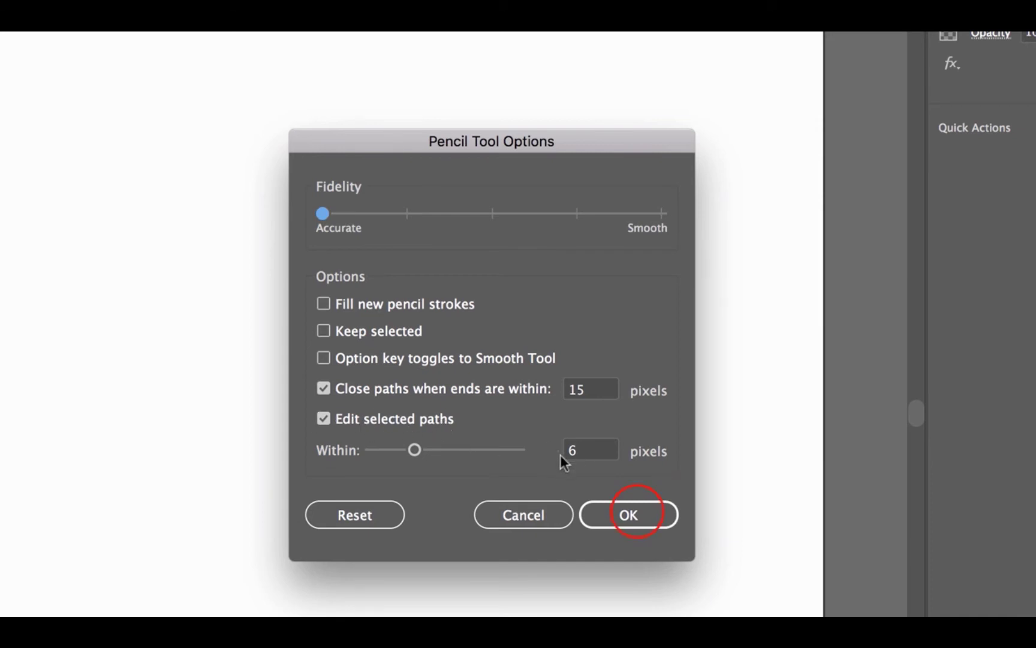
pyautogui.click(635, 511)
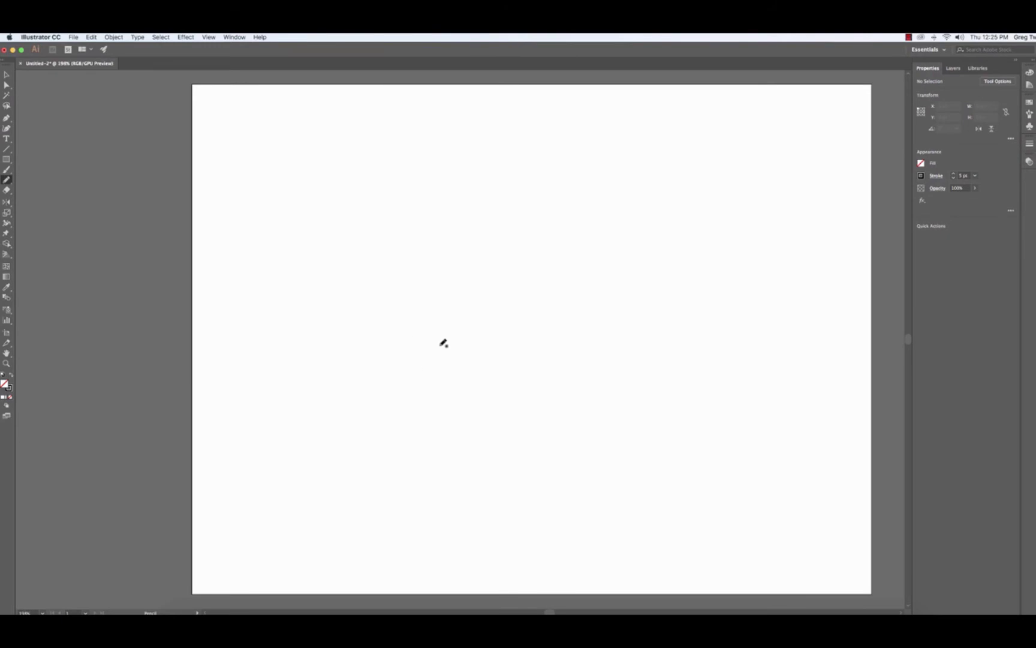
# Draw a dog's head in profile on the left half of the artboard, with a closed outline, ear, nose and mouth line
pyautogui.click(287, 268)
pyautogui.moveTo(288, 268)
pyautogui.mouseDown()
pyautogui.moveTo(329, 246)
pyautogui.moveTo(398, 254)
pyautogui.moveTo(420, 296)
pyautogui.moveTo(499, 319)
pyautogui.moveTo(493, 368)
pyautogui.moveTo(456, 387)
pyautogui.moveTo(385, 393)
pyautogui.moveTo(340, 429)
pyautogui.moveTo(318, 428)
pyautogui.moveTo(219, 353)
pyautogui.moveTo(284, 272)
pyautogui.mouseUp()
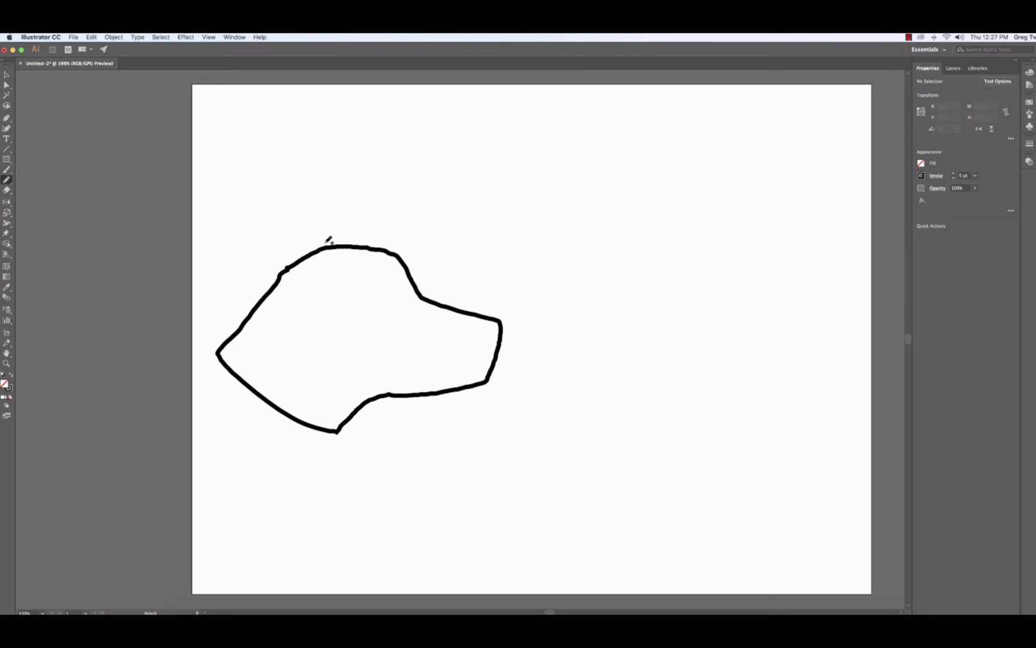
pyautogui.click(355, 265)
pyautogui.moveTo(355, 265)
pyautogui.mouseDown()
pyautogui.moveTo(361, 363)
pyautogui.moveTo(330, 384)
pyautogui.moveTo(293, 372)
pyautogui.moveTo(277, 319)
pyautogui.moveTo(292, 284)
pyautogui.mouseUp()
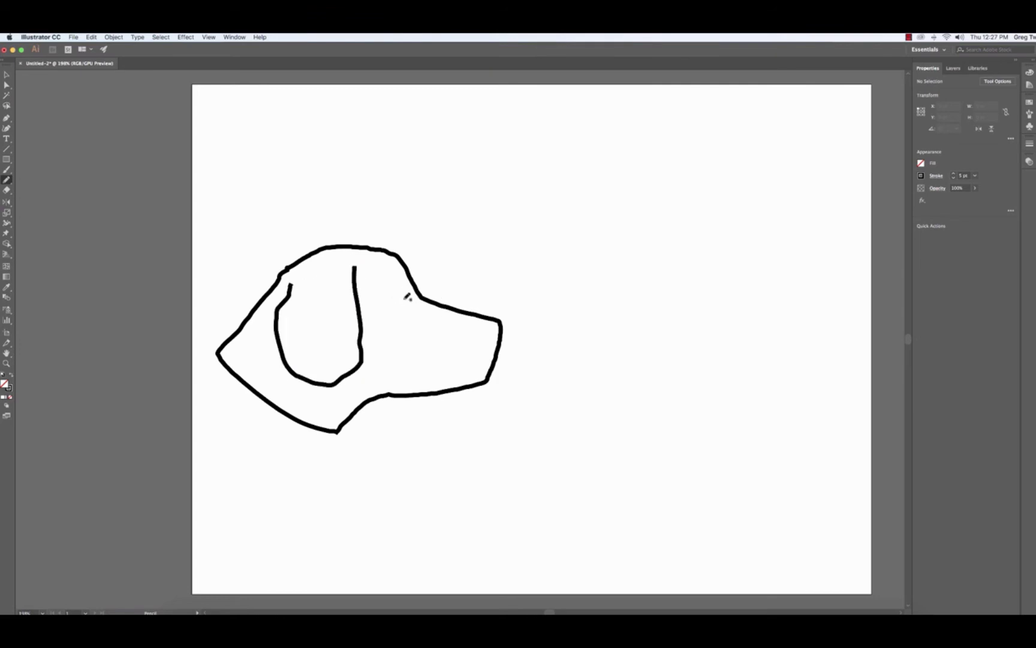
pyautogui.click(473, 324)
pyautogui.moveTo(473, 324)
pyautogui.mouseDown()
pyautogui.moveTo(500, 343)
pyautogui.moveTo(443, 376)
pyautogui.moveTo(393, 377)
pyautogui.mouseUp()
pyautogui.click(483, 377)
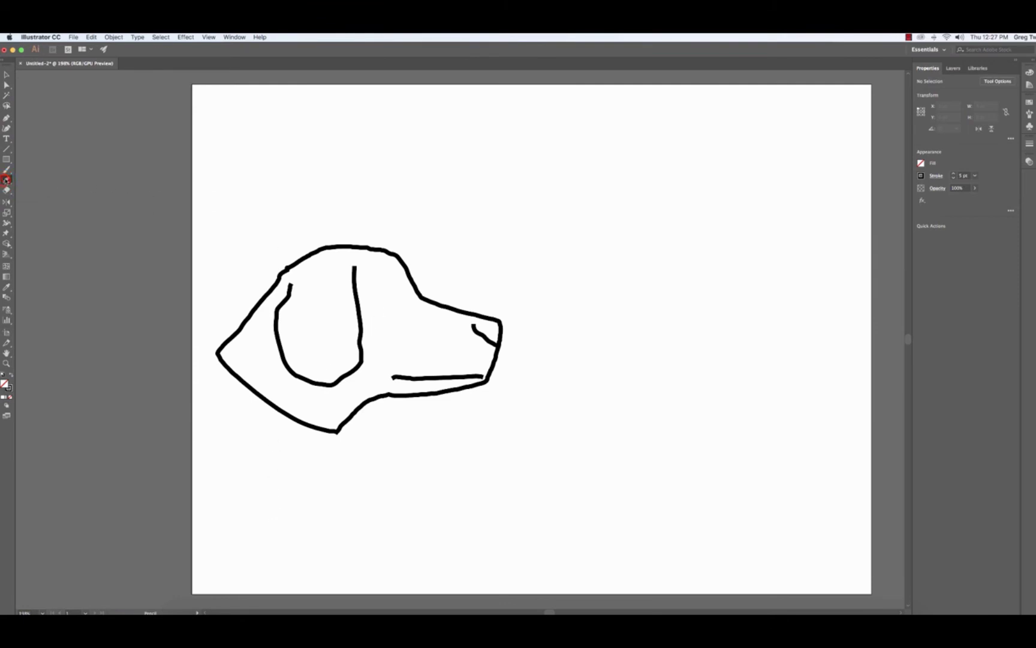
# Set the Pencil tool's fidelity to one notch below fully Smooth
pyautogui.doubleClick(5, 179)
pyautogui.moveTo(701, 229); pyautogui.dragTo(629, 240)
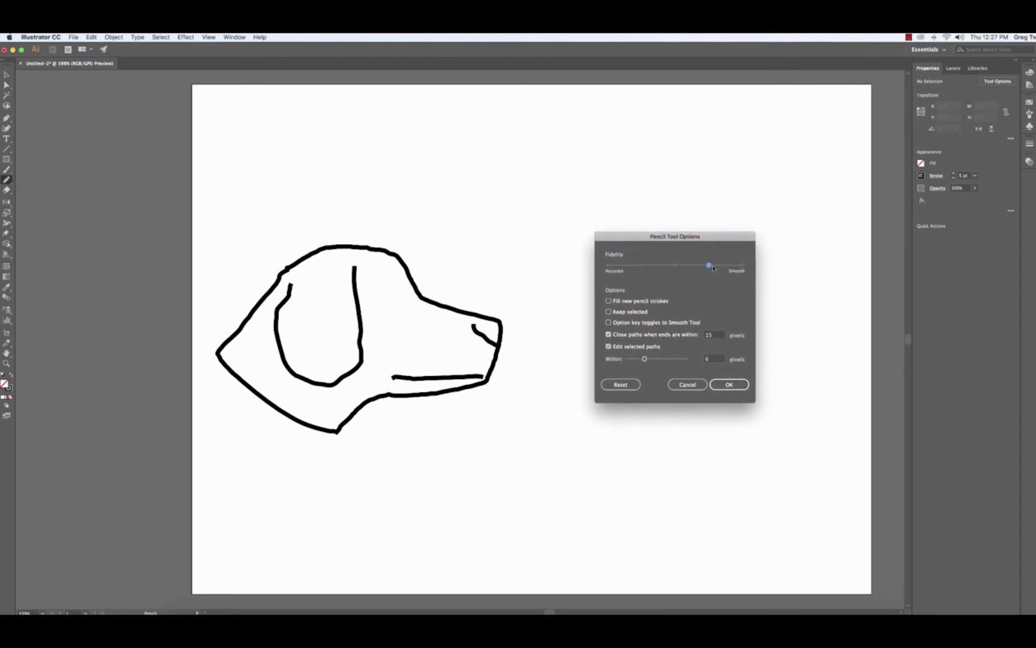
pyautogui.click(734, 385)
# Draw a second dog's head in profile on the right half of the artboard, with closed outline, ear, nose and mouth line
pyautogui.click(534, 338)
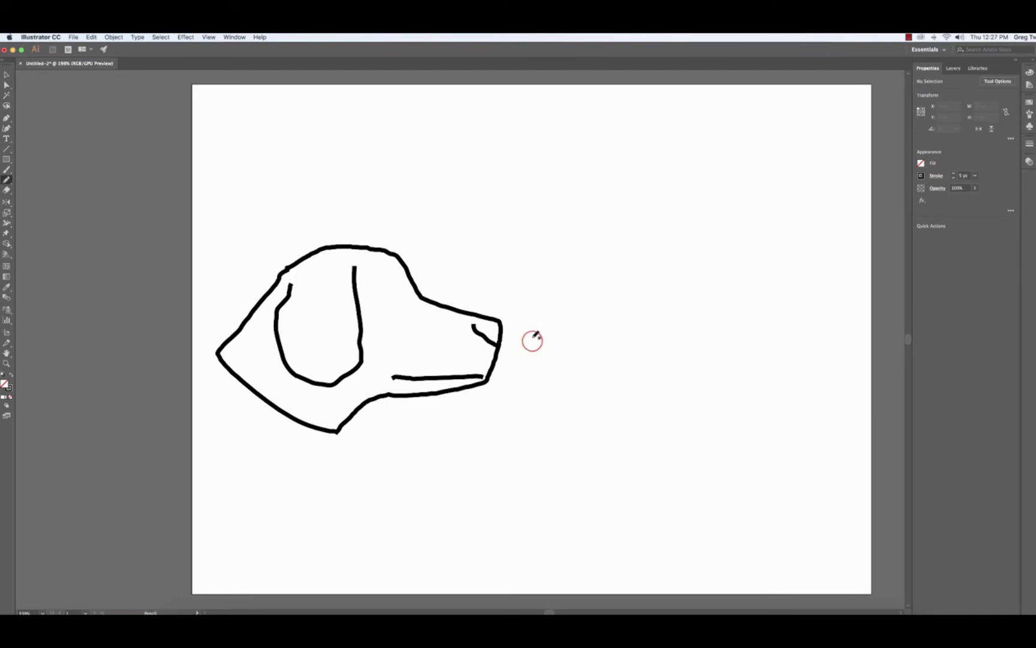
pyautogui.moveTo(533, 339)
pyautogui.mouseDown()
pyautogui.moveTo(605, 263)
pyautogui.moveTo(671, 256)
pyautogui.moveTo(722, 268)
pyautogui.moveTo(744, 309)
pyautogui.moveTo(831, 334)
pyautogui.moveTo(818, 395)
pyautogui.moveTo(701, 395)
pyautogui.moveTo(634, 431)
pyautogui.moveTo(599, 417)
pyautogui.moveTo(520, 345)
pyautogui.mouseUp()
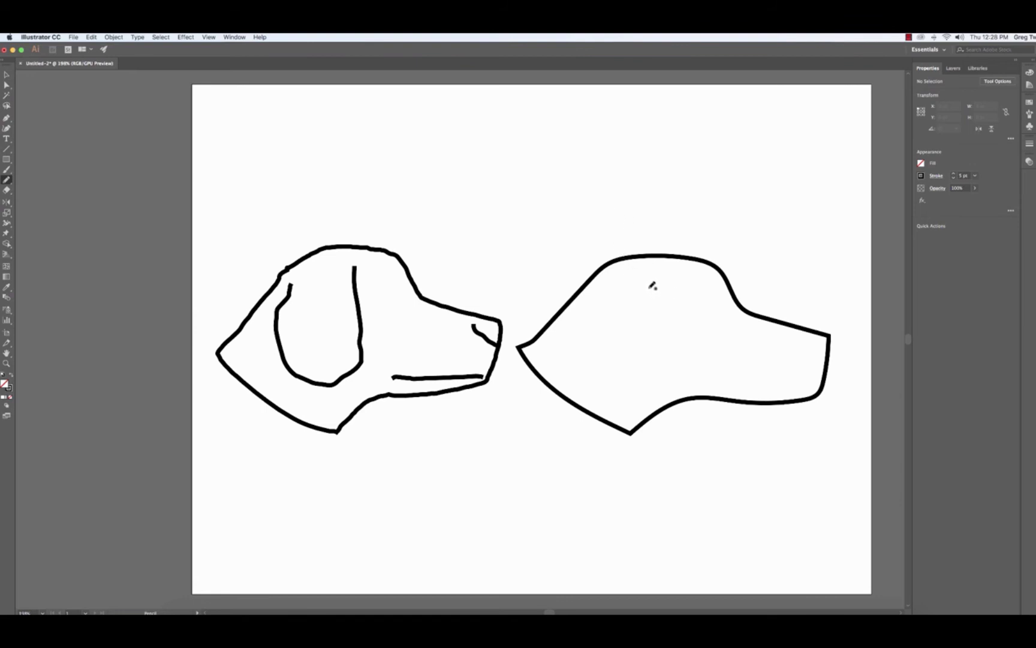
pyautogui.moveTo(658, 276); pyautogui.dragTo(663, 316)
pyautogui.moveTo(593, 309); pyautogui.dragTo(602, 292)
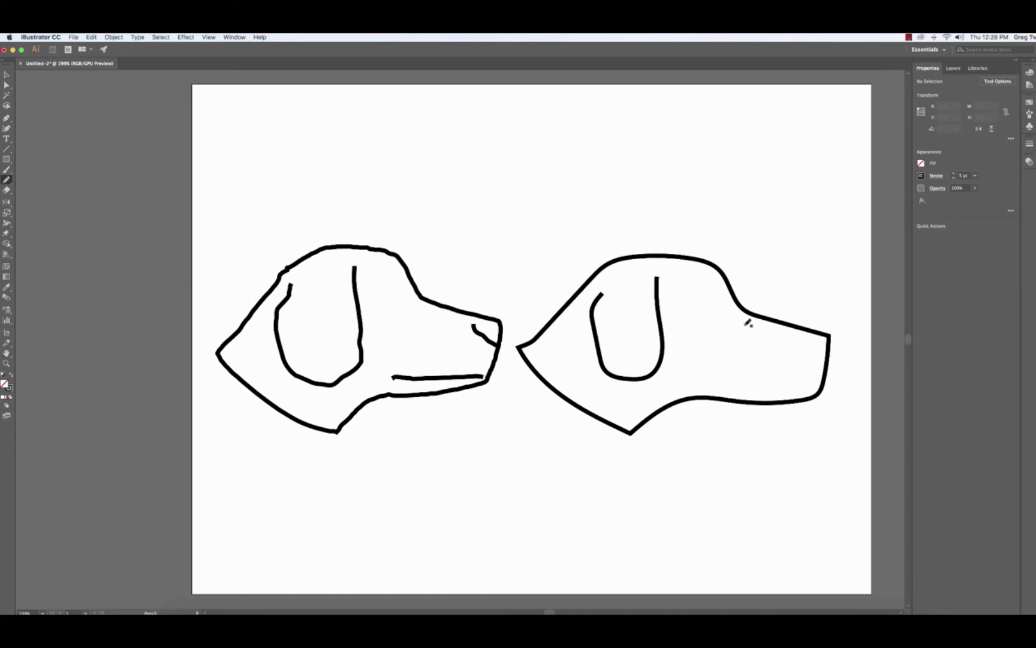
pyautogui.moveTo(801, 337)
pyautogui.mouseDown()
pyautogui.moveTo(828, 360)
pyautogui.moveTo(768, 391)
pyautogui.moveTo(711, 383)
pyautogui.mouseUp()
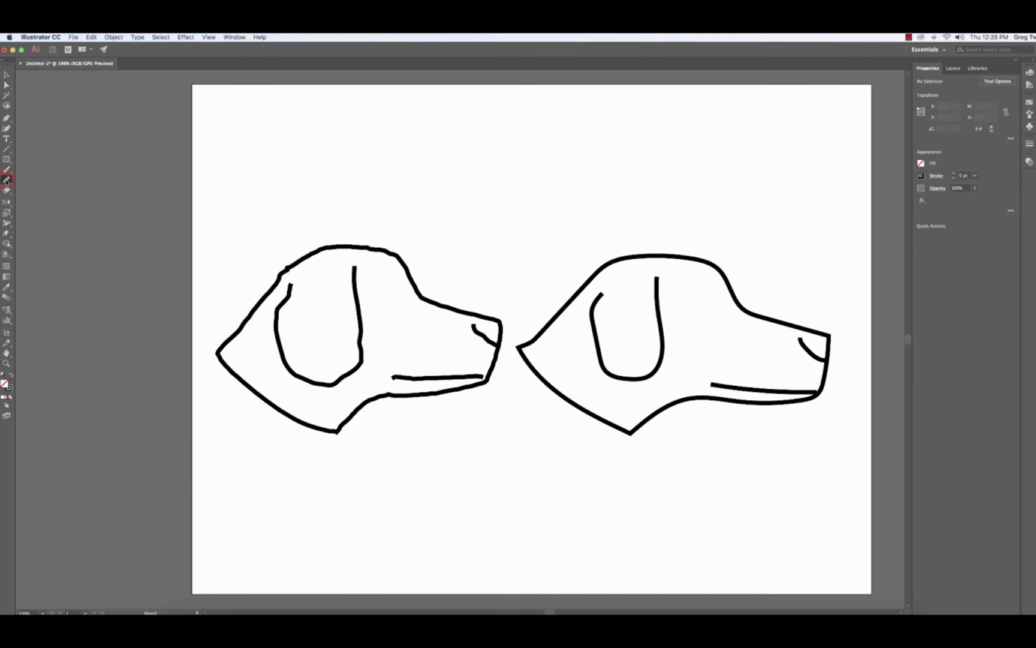
pyautogui.doubleClick(7, 180)
pyautogui.moveTo(635, 229)
pyautogui.mouseDown()
pyautogui.moveTo(492, 144)
pyautogui.moveTo(466, 109)
pyautogui.mouseUp()
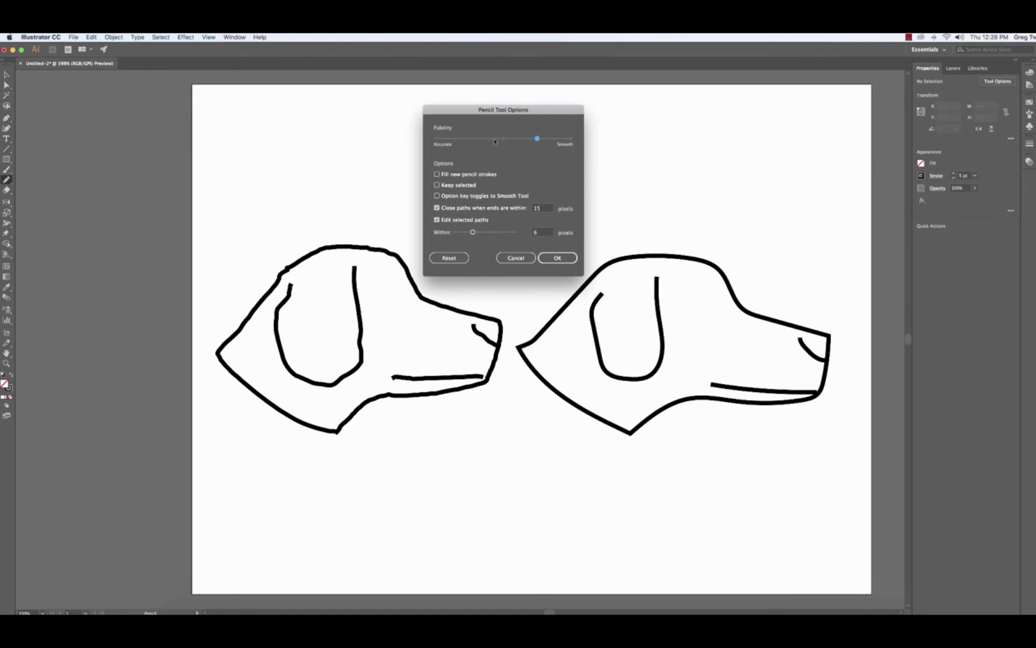
pyautogui.click(526, 258)
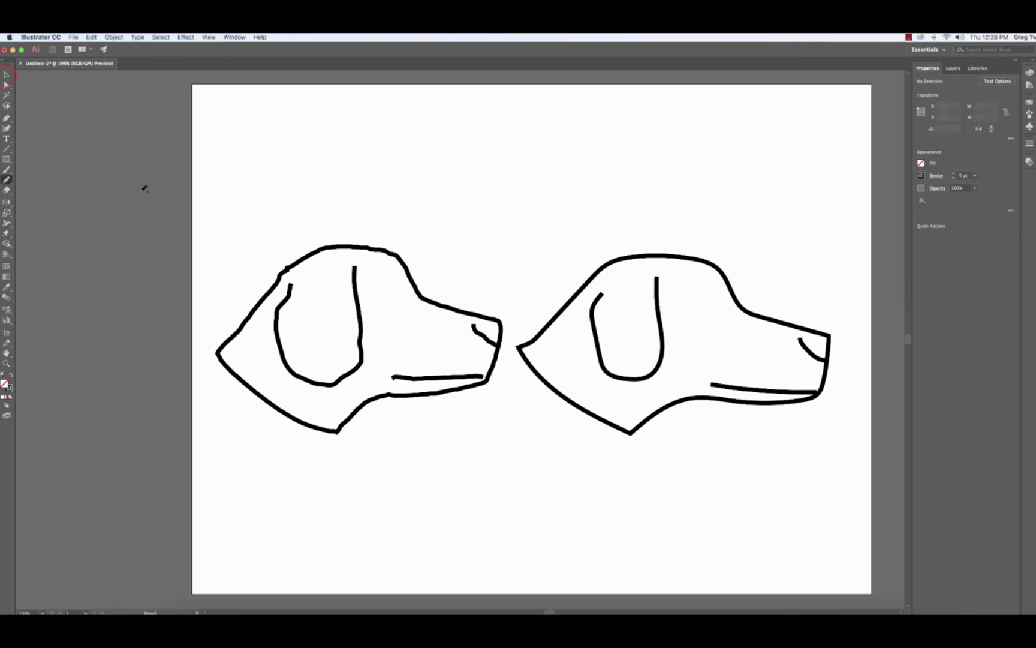
# Select all the paths of both dog head drawings together
pyautogui.click(9, 75)
pyautogui.moveTo(209, 190); pyautogui.dragTo(838, 473)
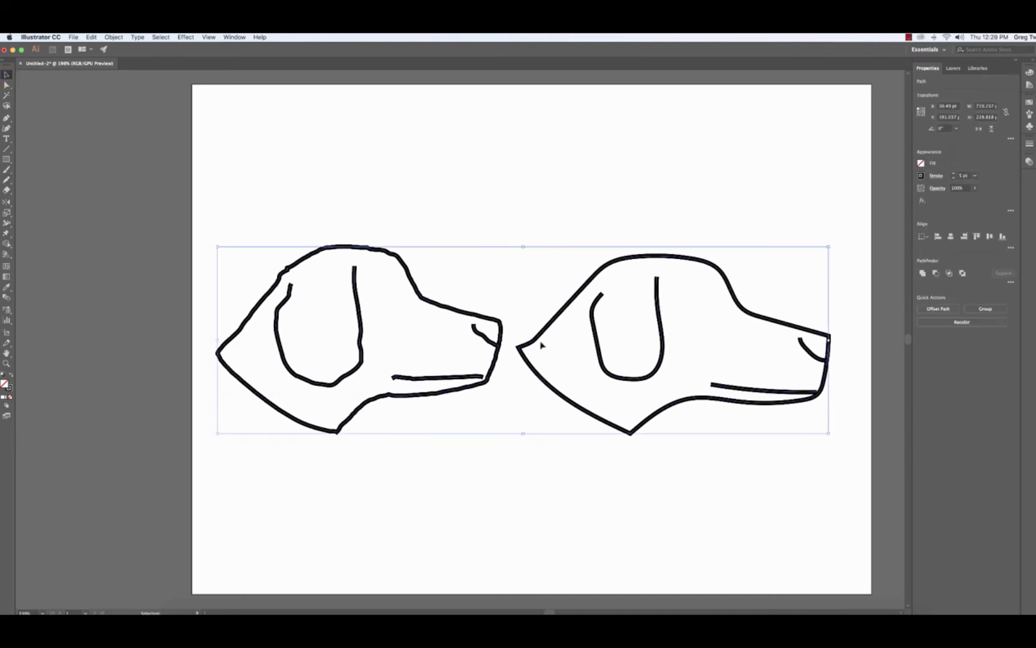
# Examine the anchor points and direction handles on the outlines of both dog heads, comparing how many each has
pyautogui.click(6, 84)
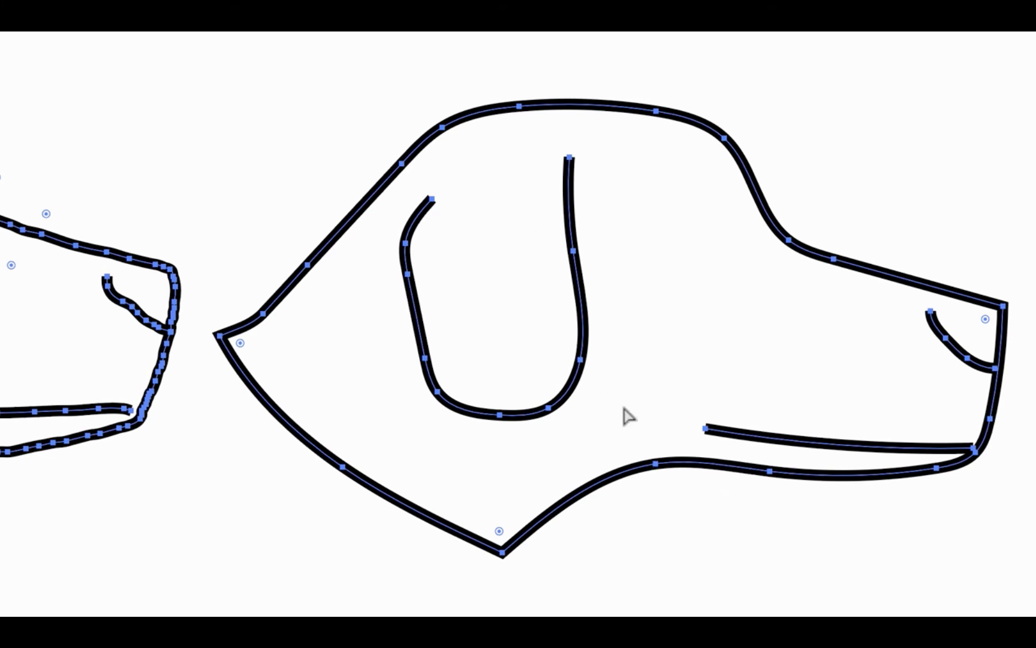
pyautogui.click(655, 464)
pyautogui.click(655, 463)
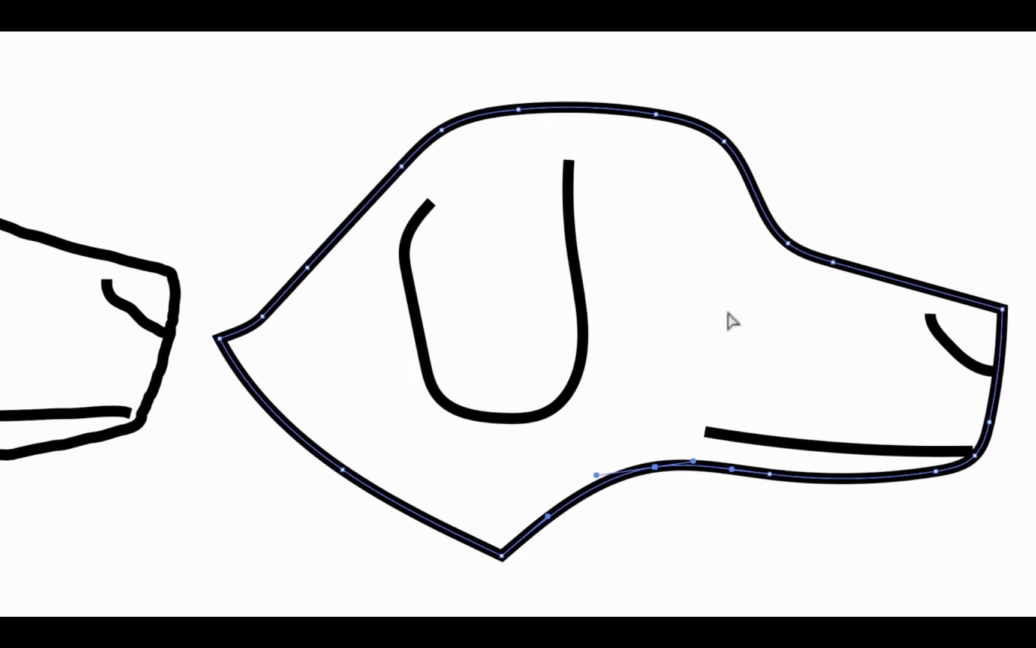
pyautogui.click(725, 141)
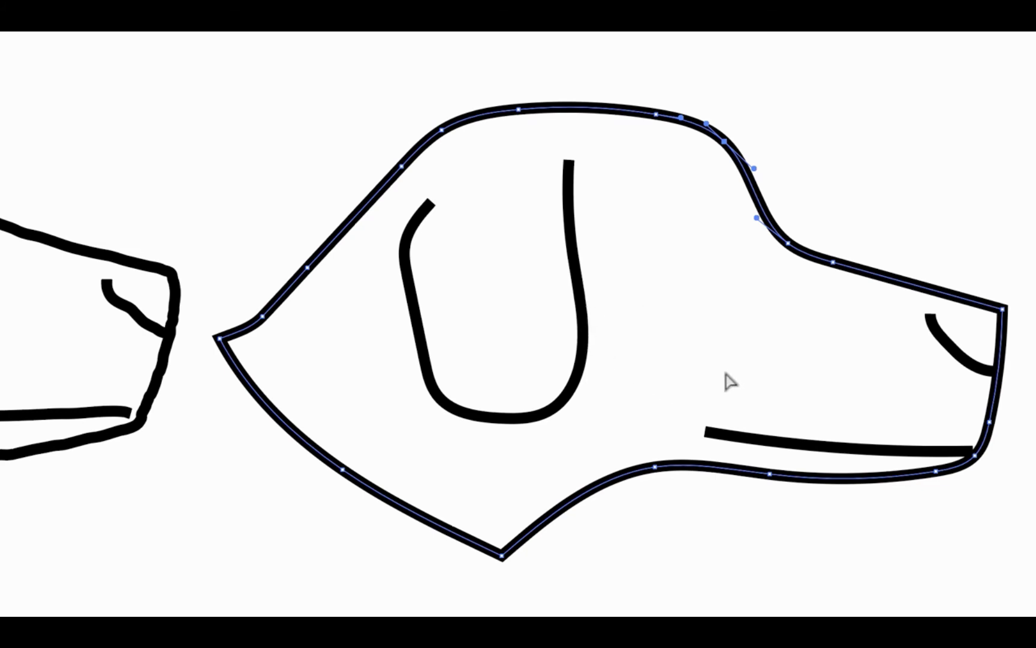
pyautogui.scroll(-5, 420, 252)
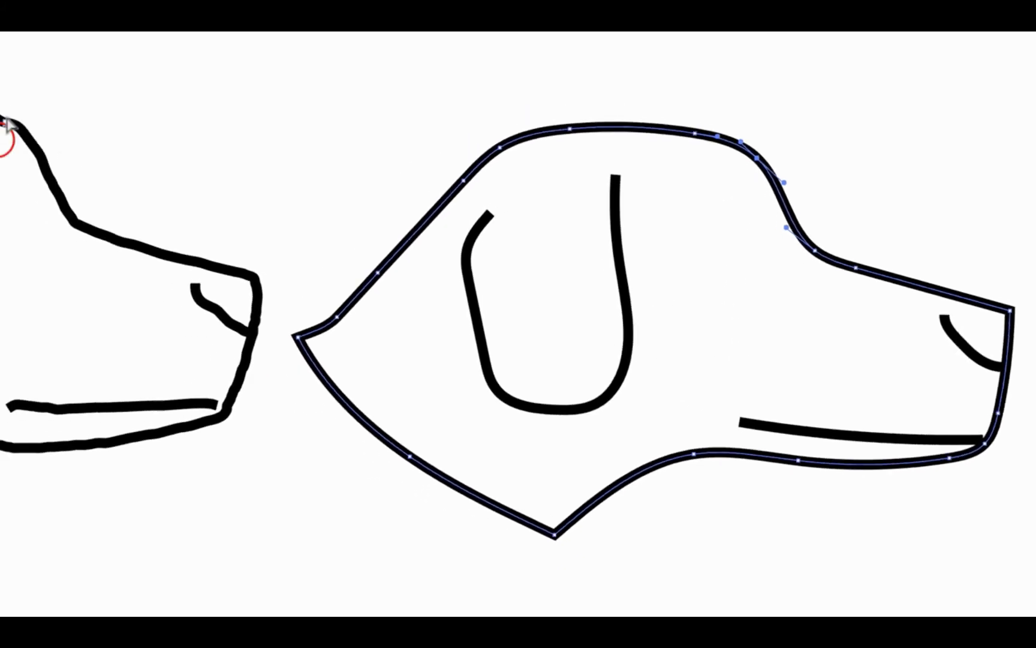
pyautogui.moveTo(289, 185); pyautogui.dragTo(387, 256)
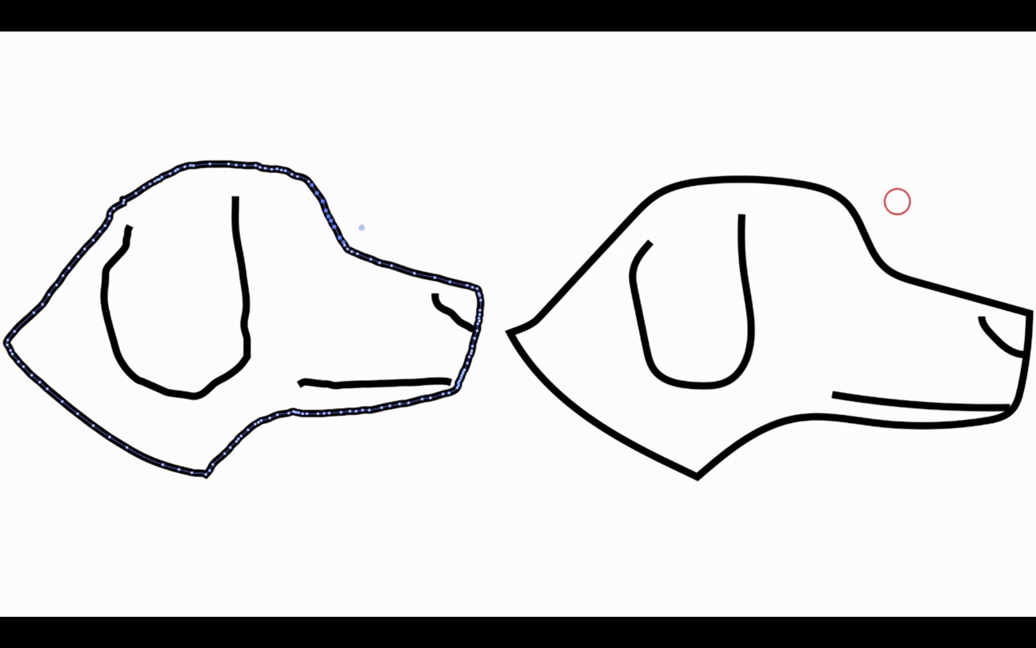
pyautogui.click(846, 200)
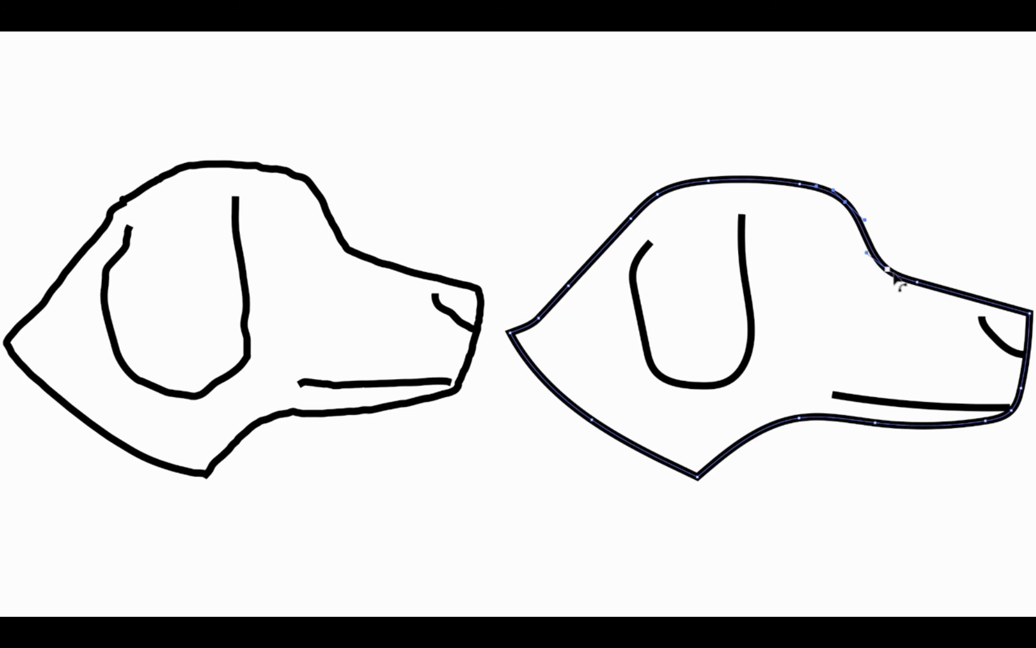
pyautogui.click(808, 367)
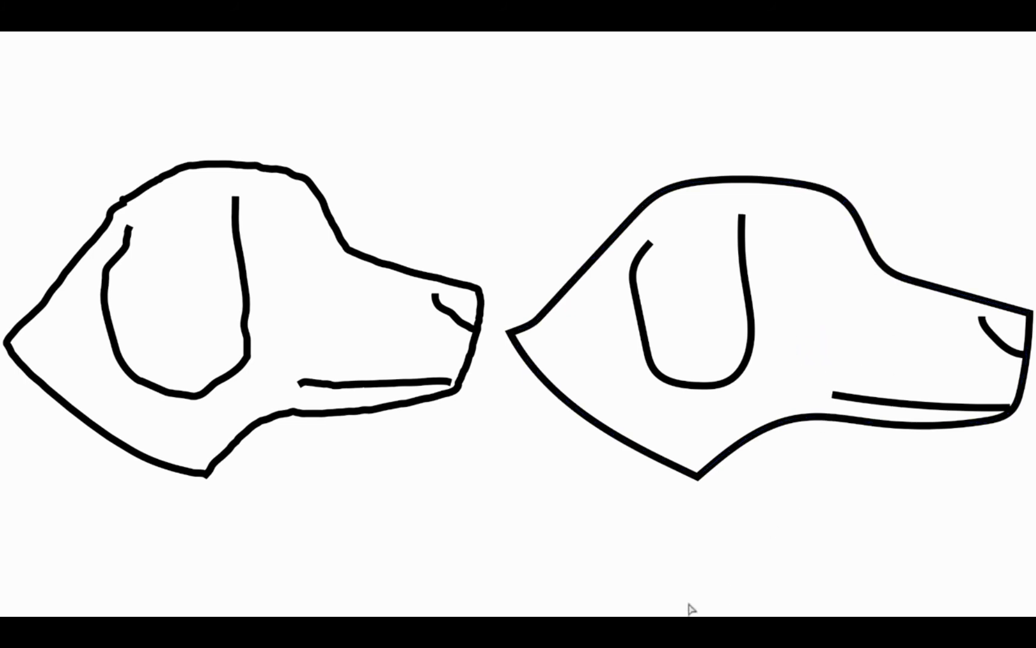
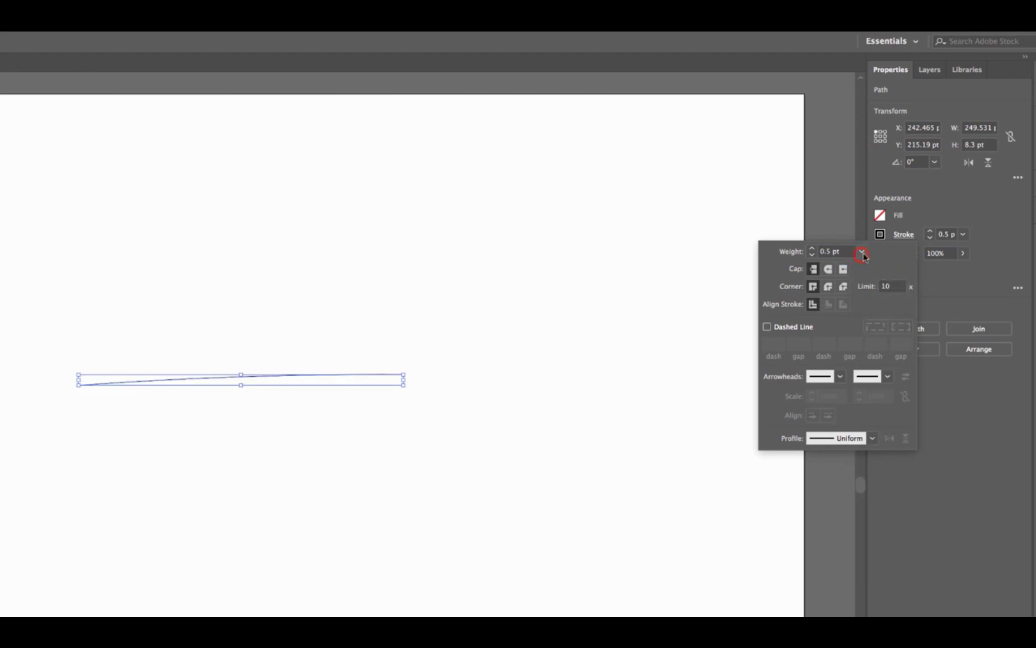
# Try stroke weights of 100 pt and 8 pt on the curved line, and finish with a weight of 12 pt
pyautogui.click(864, 256)
pyautogui.click(888, 569)
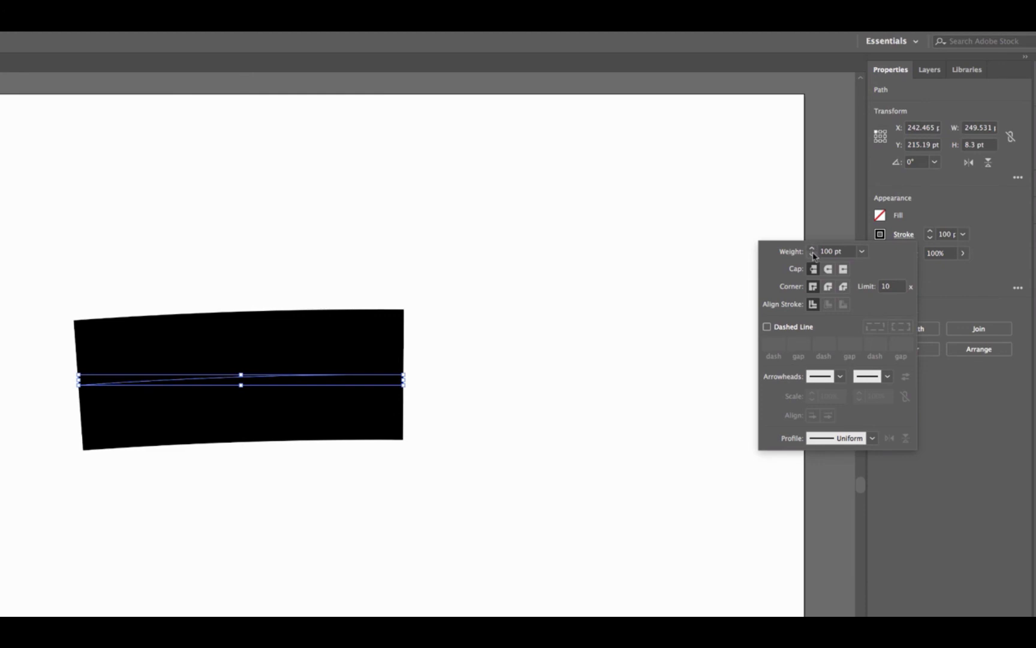
pyautogui.click(862, 251)
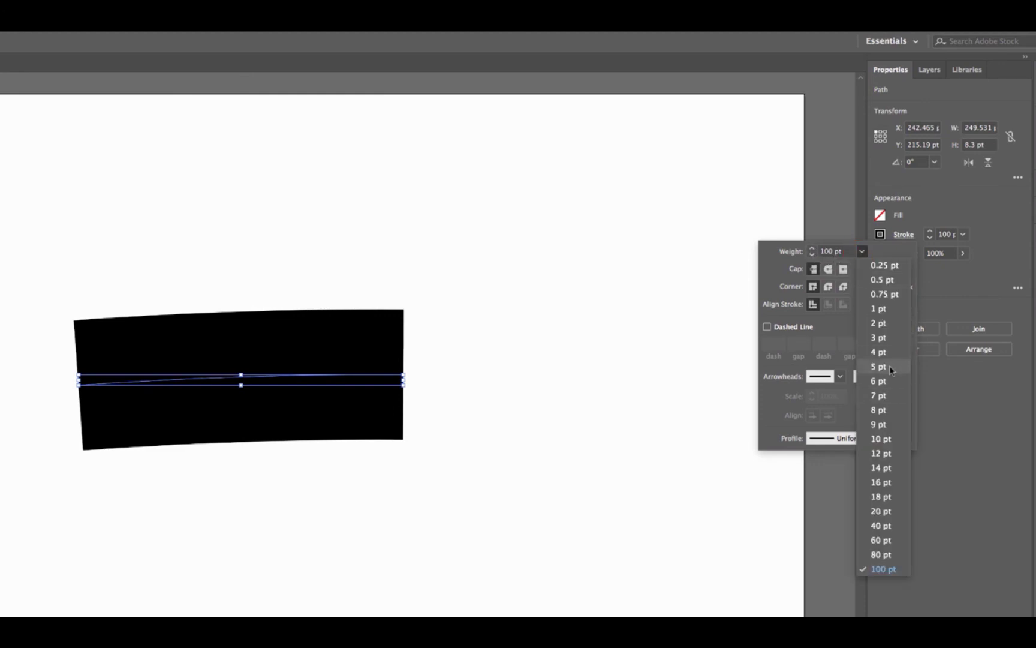
pyautogui.click(889, 409)
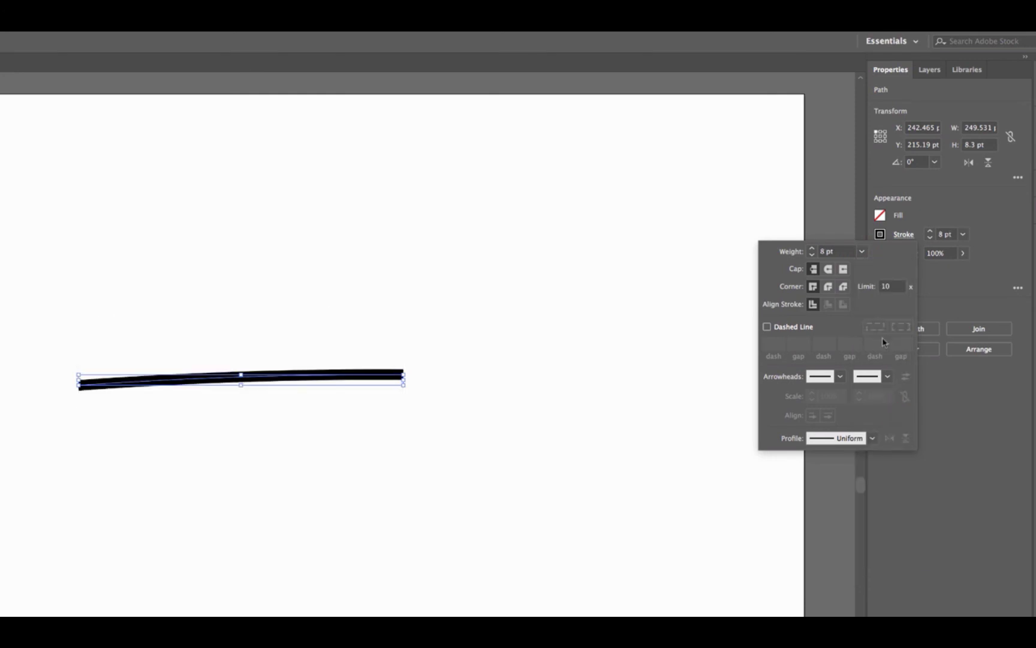
pyautogui.click(862, 252)
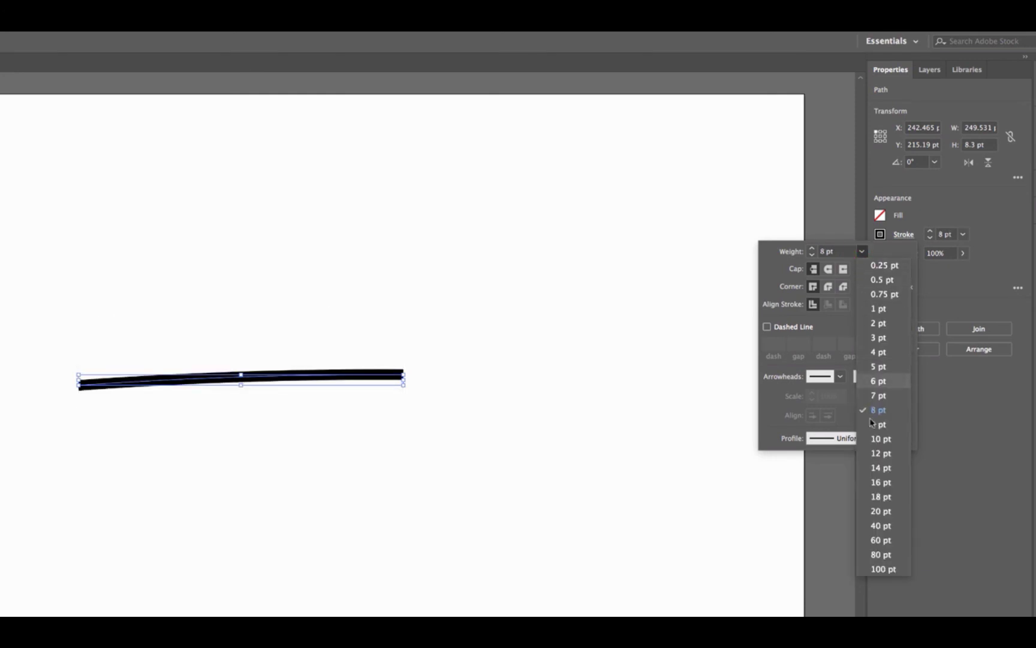
pyautogui.click(891, 453)
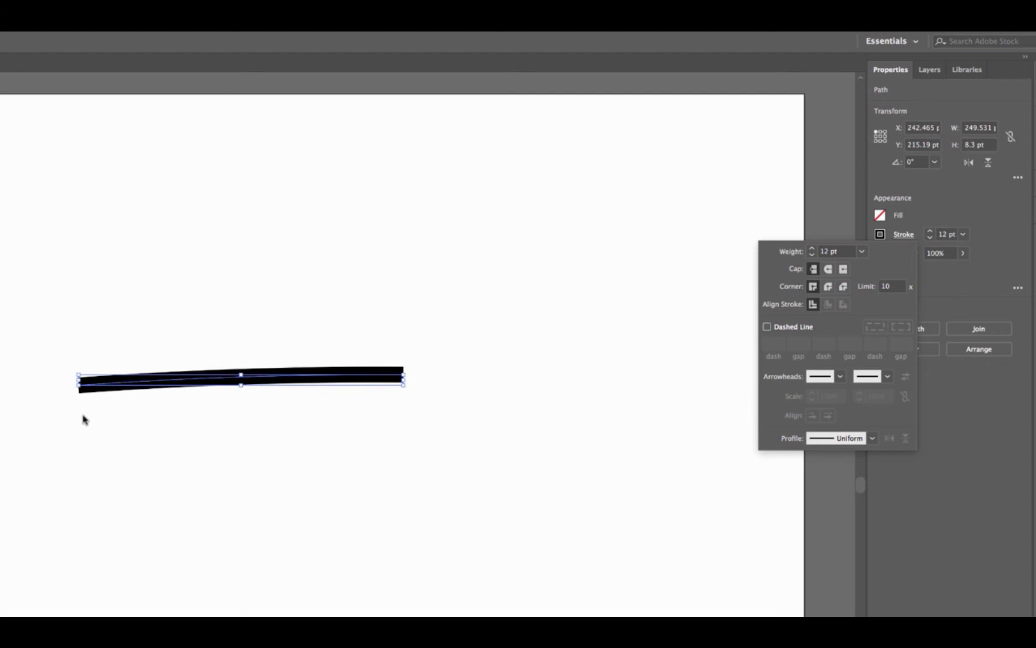
# Examine the anchor point at the line's left end to see where the stroke stops relative to it
pyautogui.click(58, 410)
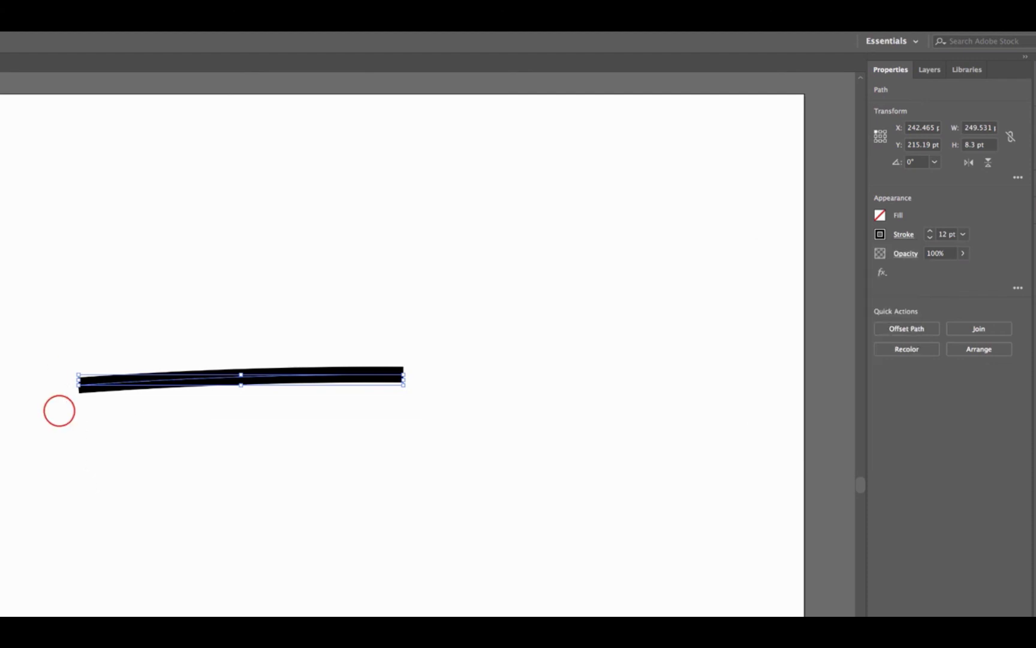
pyautogui.click(57, 409)
pyautogui.moveTo(80, 388)
pyautogui.mouseDown()
pyautogui.moveTo(74, 381)
pyautogui.moveTo(98, 412)
pyautogui.mouseUp()
pyautogui.press('a')
pyautogui.moveTo(46, 357)
pyautogui.mouseDown()
pyautogui.moveTo(104, 372)
pyautogui.moveTo(113, 428)
pyautogui.mouseUp()
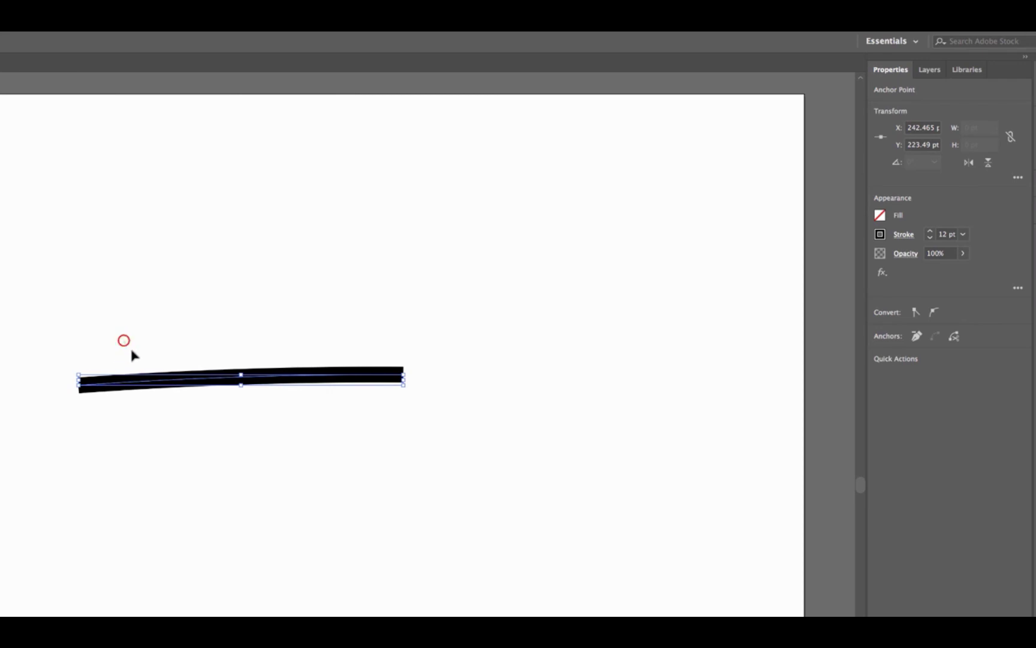
pyautogui.press('v')
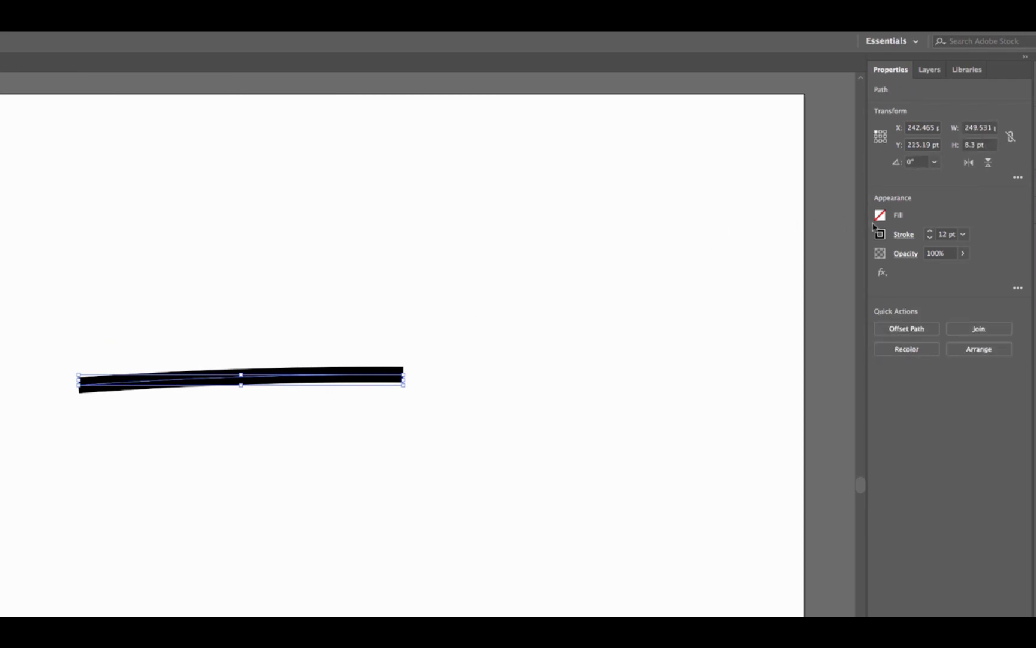
# Try a Round Cap on the 12 pt line, and finish with a Projecting Cap
pyautogui.click(903, 235)
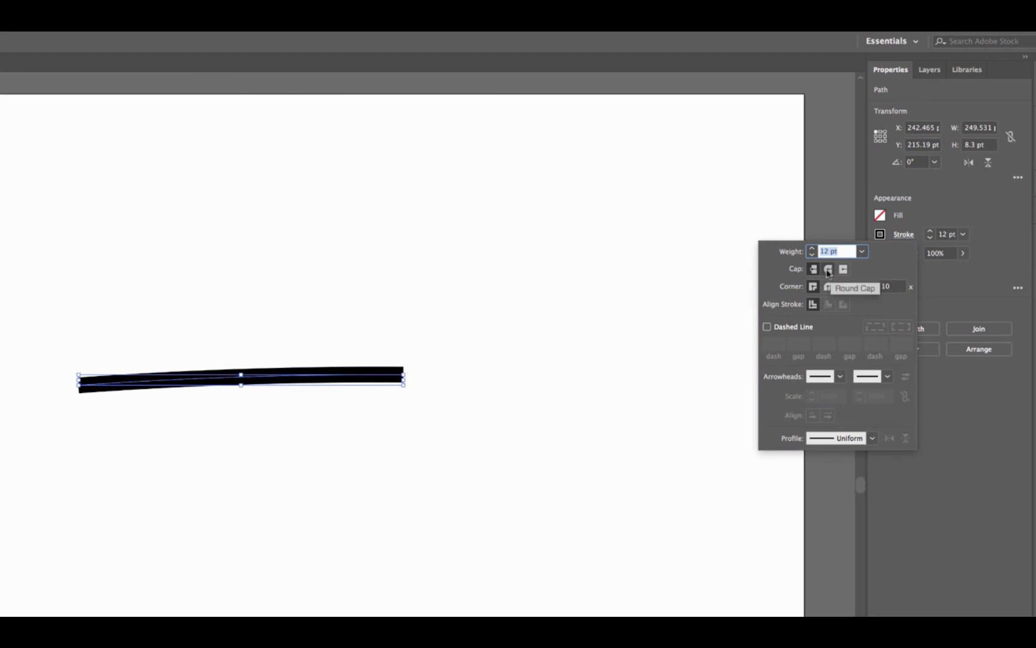
pyautogui.click(829, 270)
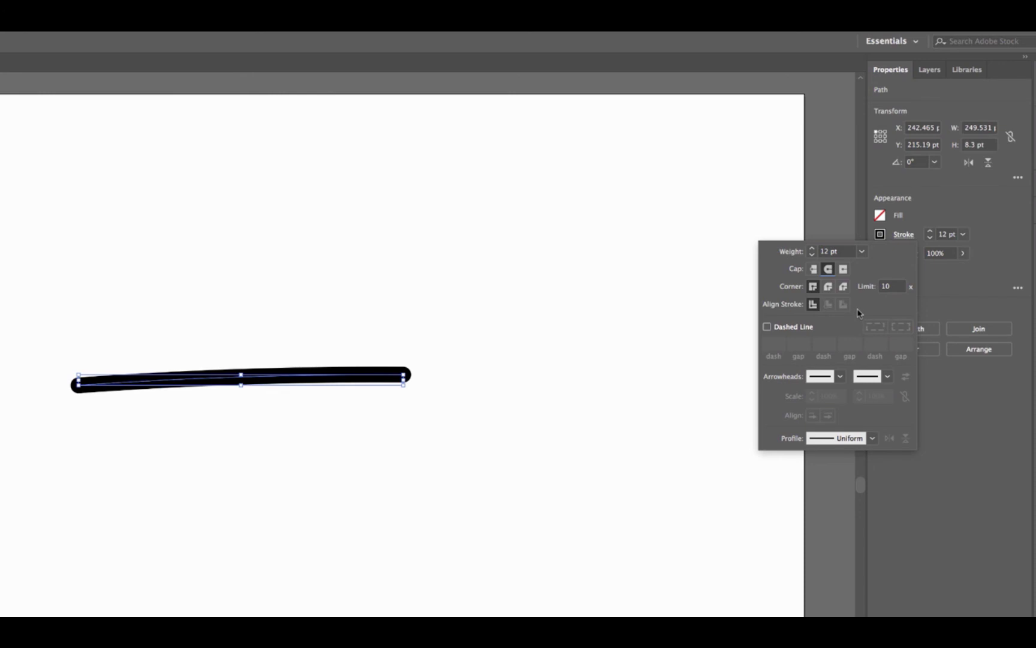
pyautogui.click(843, 270)
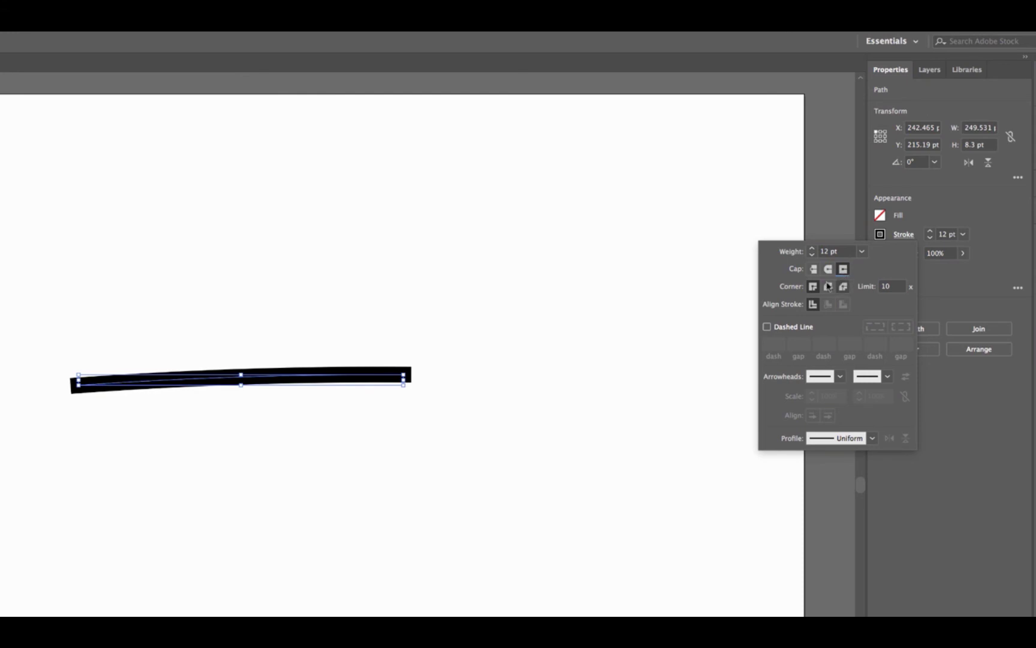
# Examine the line's end anchor point to see how far the projecting cap extends past it
pyautogui.click(86, 405)
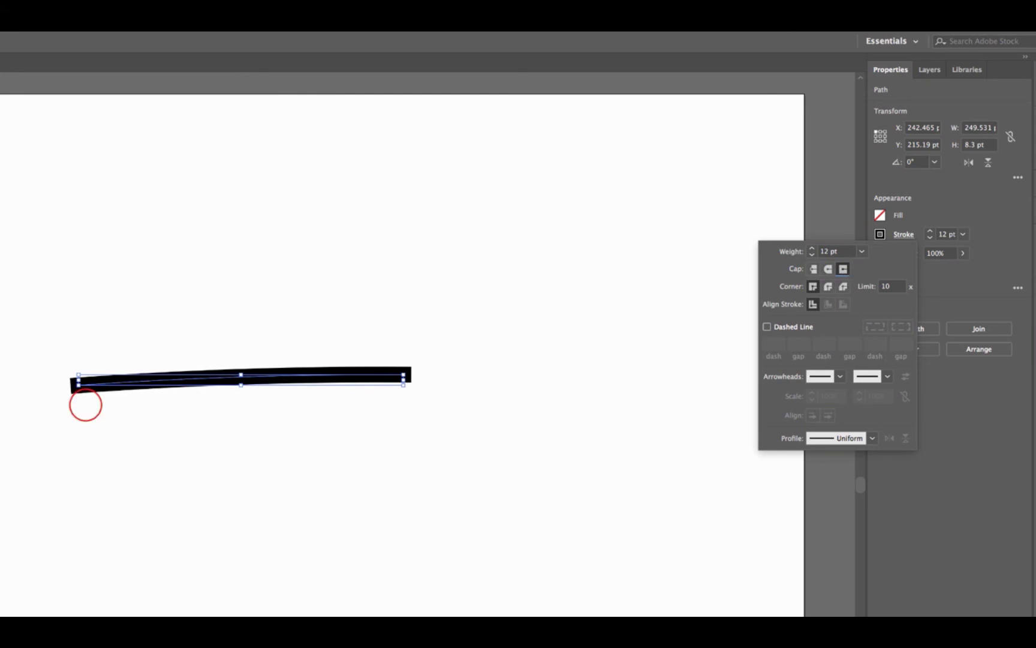
pyautogui.click(78, 385)
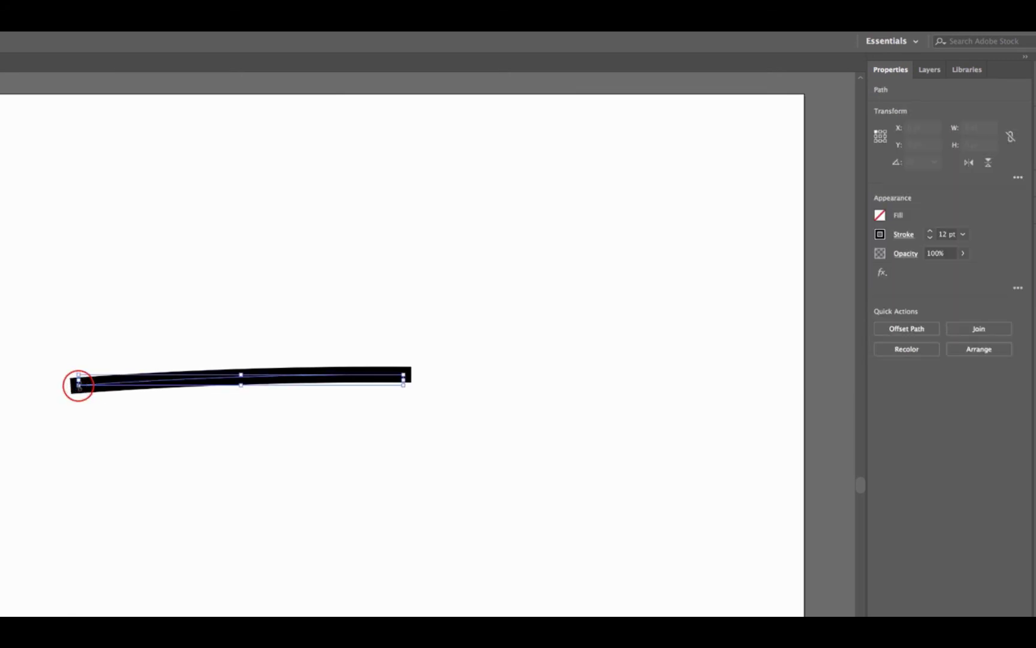
pyautogui.press('a')
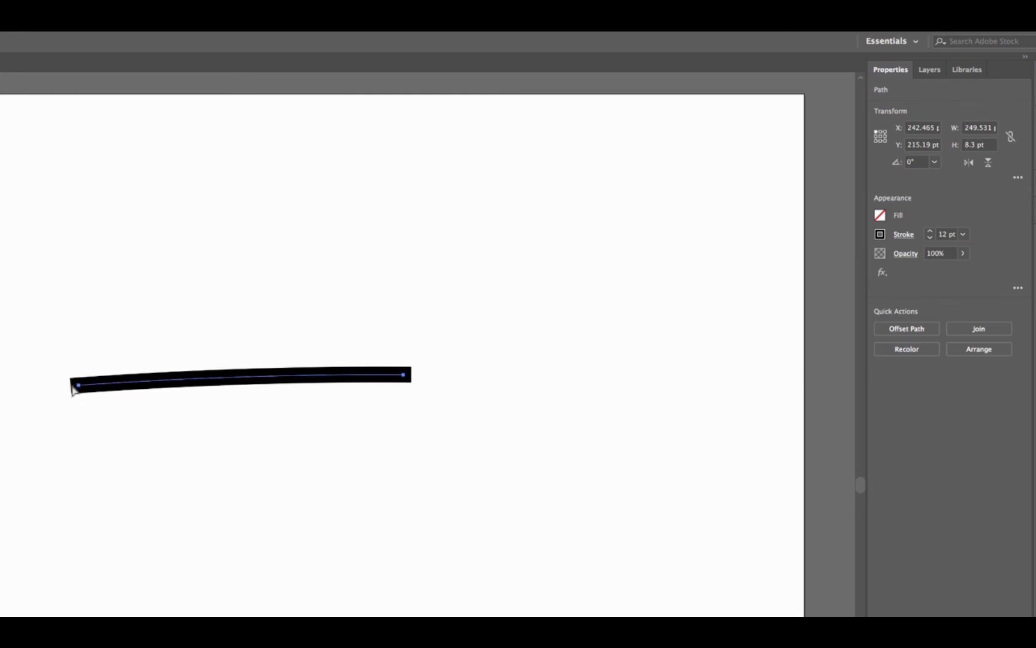
pyautogui.click(79, 385)
pyautogui.moveTo(282, 338); pyautogui.dragTo(302, 432)
pyautogui.click(303, 340)
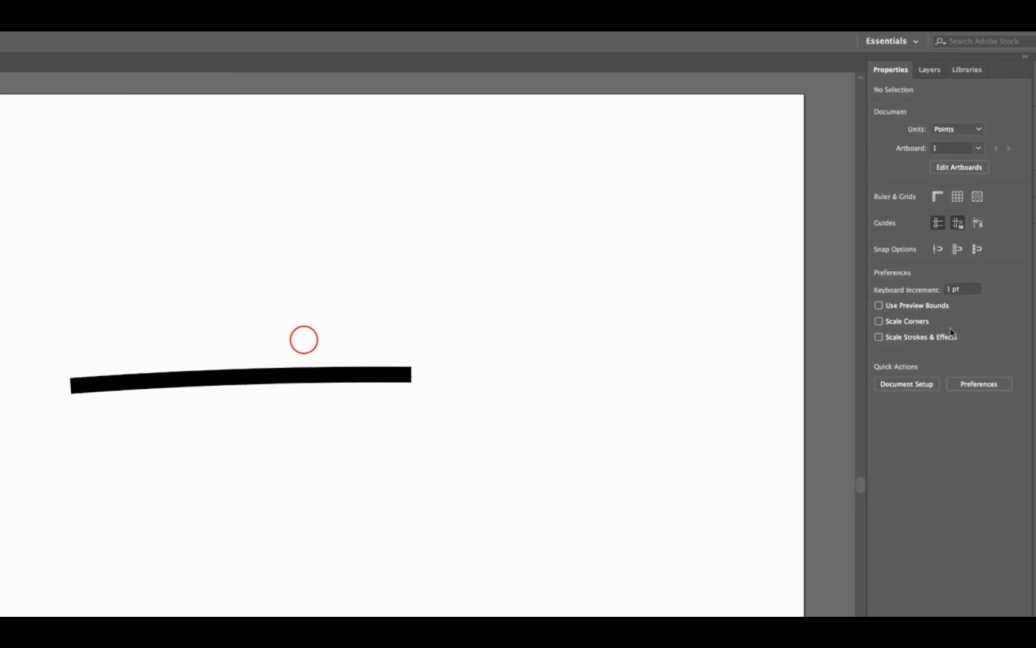
# Delete the 12 pt line from the artboard
pyautogui.moveTo(302, 350); pyautogui.dragTo(271, 426)
pyautogui.click(903, 234)
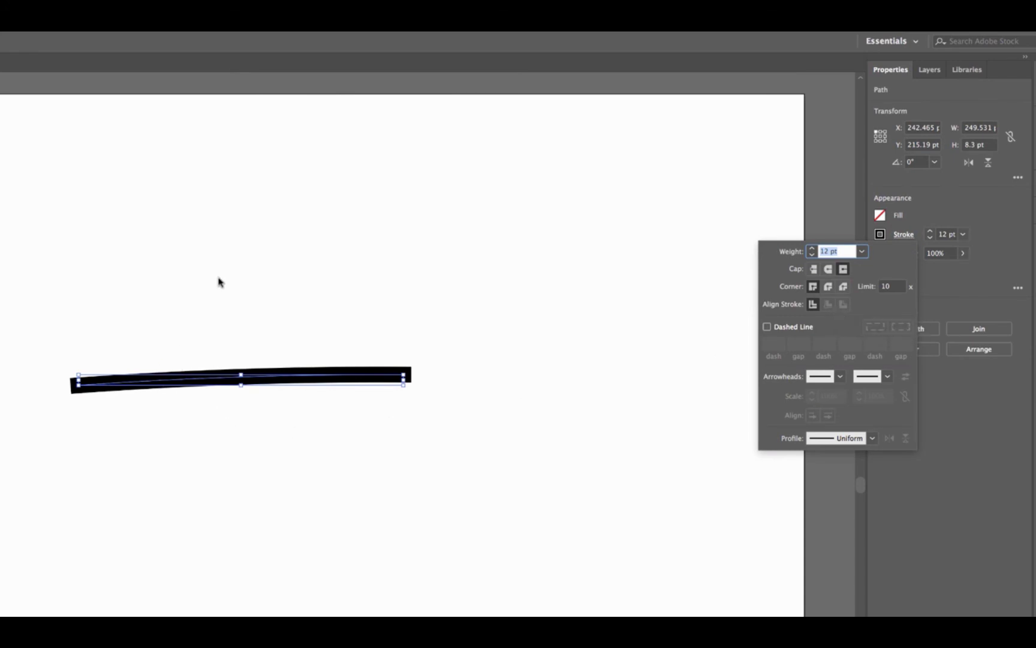
pyautogui.press('BackSpace')
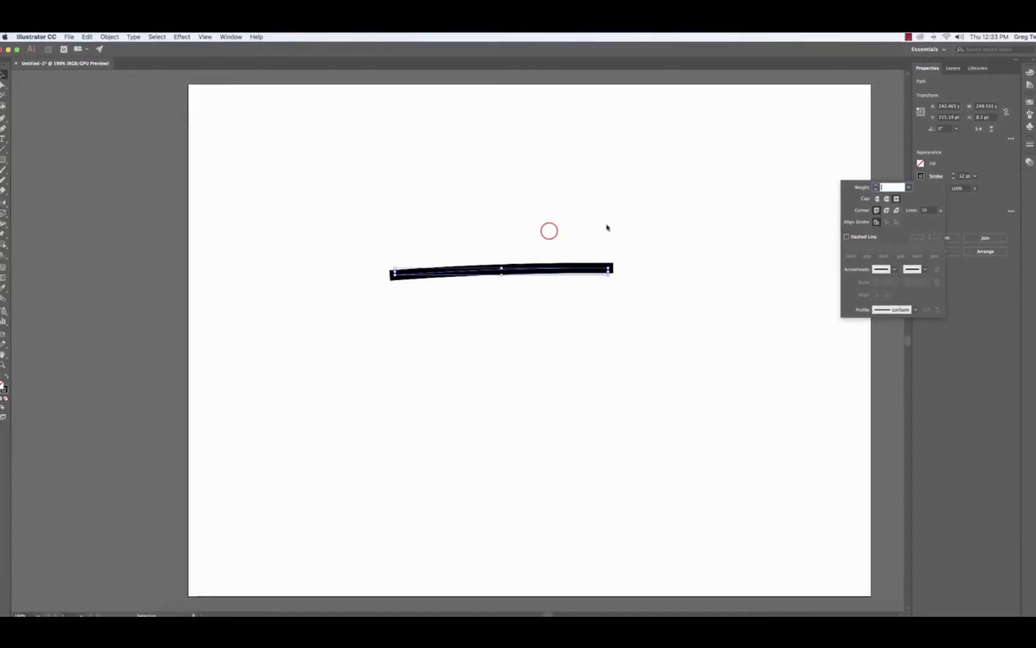
pyautogui.click(314, 316)
pyautogui.press('BackSpace')
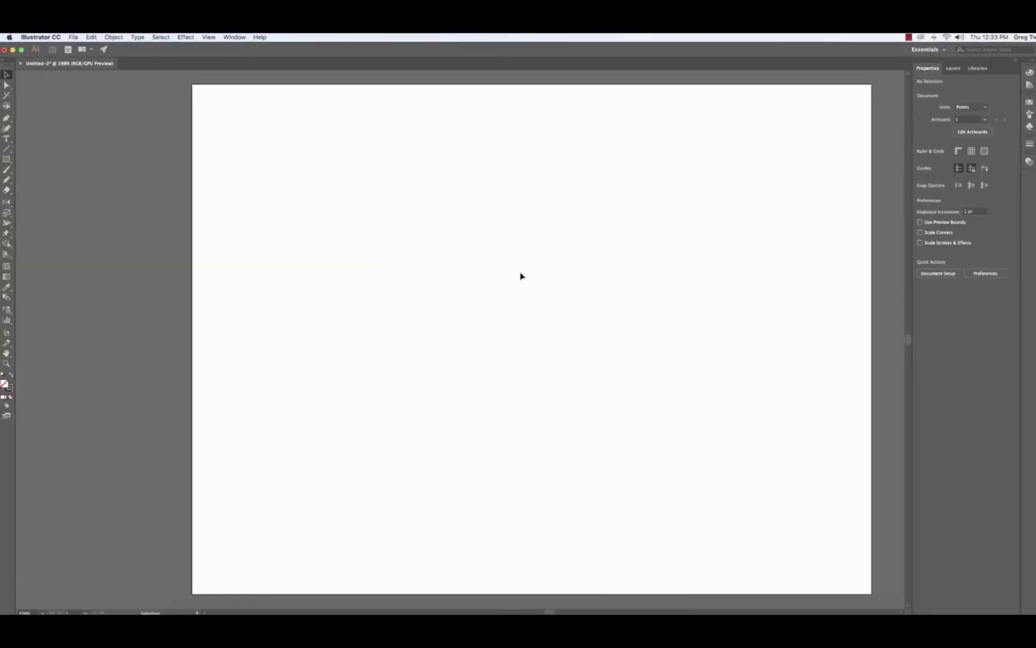
# Draw a sharp freehand zigzag about 316 pt wide and 107 pt high with the Pencil tool on the artboard, and select it
pyautogui.click(387, 302)
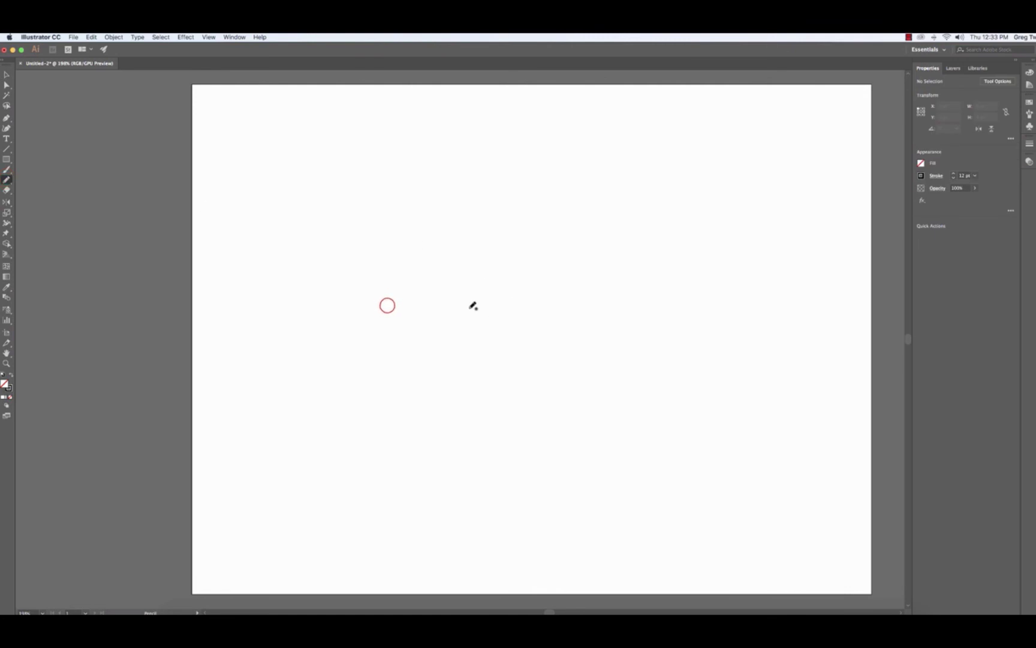
pyautogui.moveTo(388, 304)
pyautogui.mouseDown()
pyautogui.moveTo(459, 326)
pyautogui.moveTo(616, 321)
pyautogui.moveTo(643, 309)
pyautogui.moveTo(658, 334)
pyautogui.mouseUp()
pyautogui.click(6, 75)
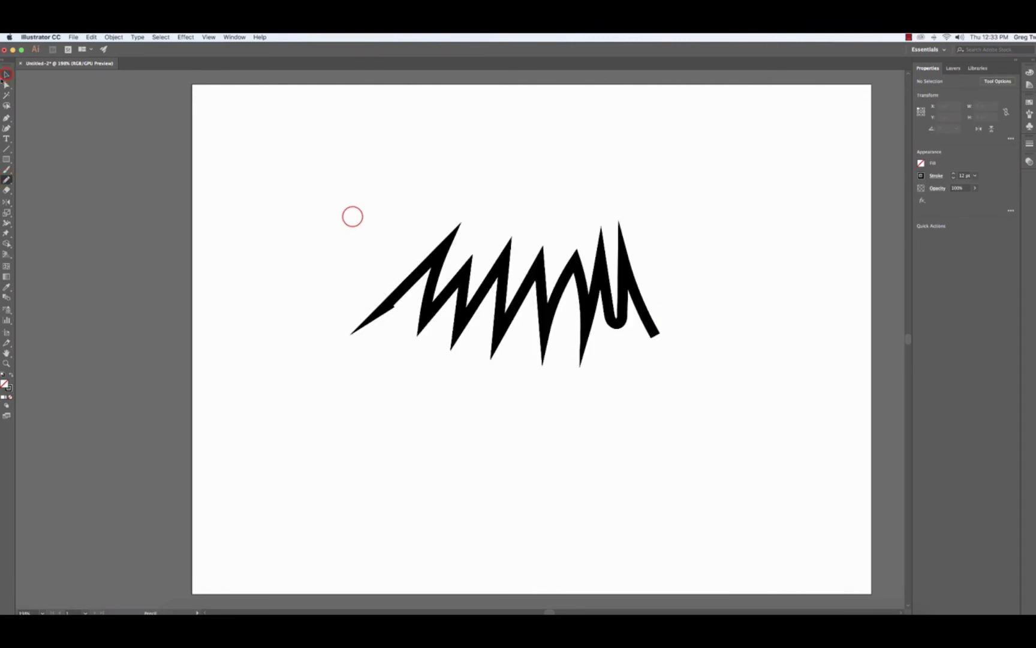
pyautogui.click(561, 295)
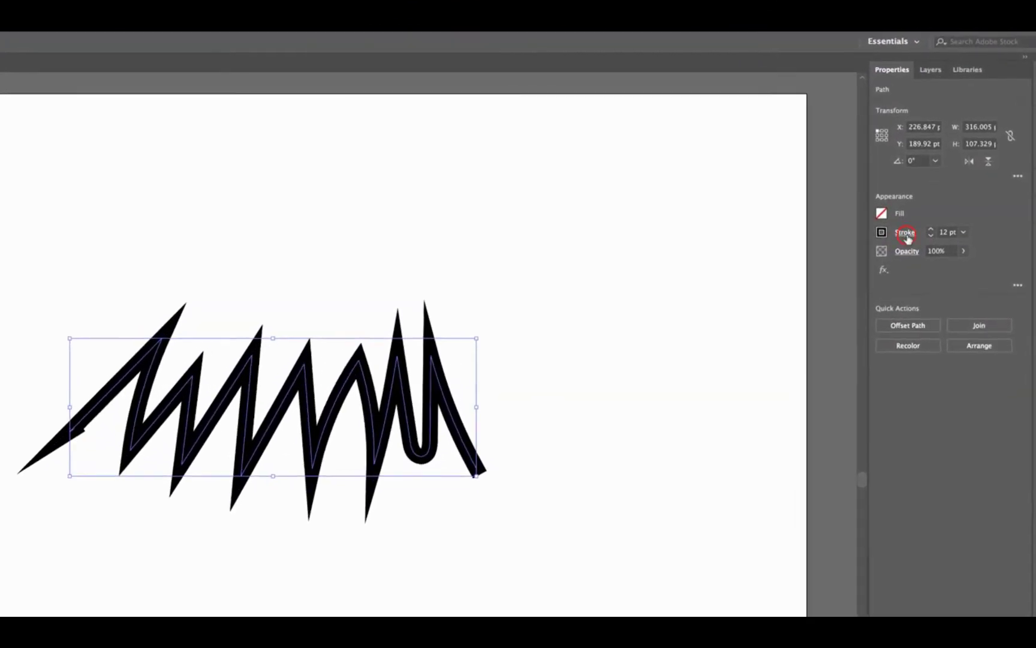
# Compare Miter, Round and Bevel corner joins on the zigzag, finish with Round Join, and keep the path selected
pyautogui.click(936, 176)
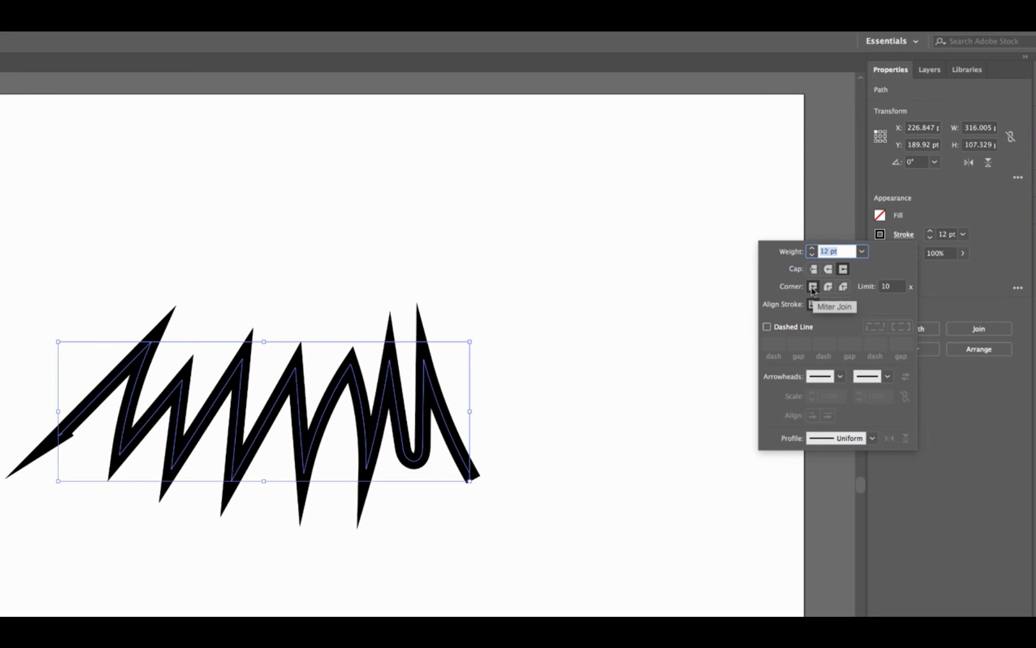
pyautogui.click(813, 288)
pyautogui.click(829, 287)
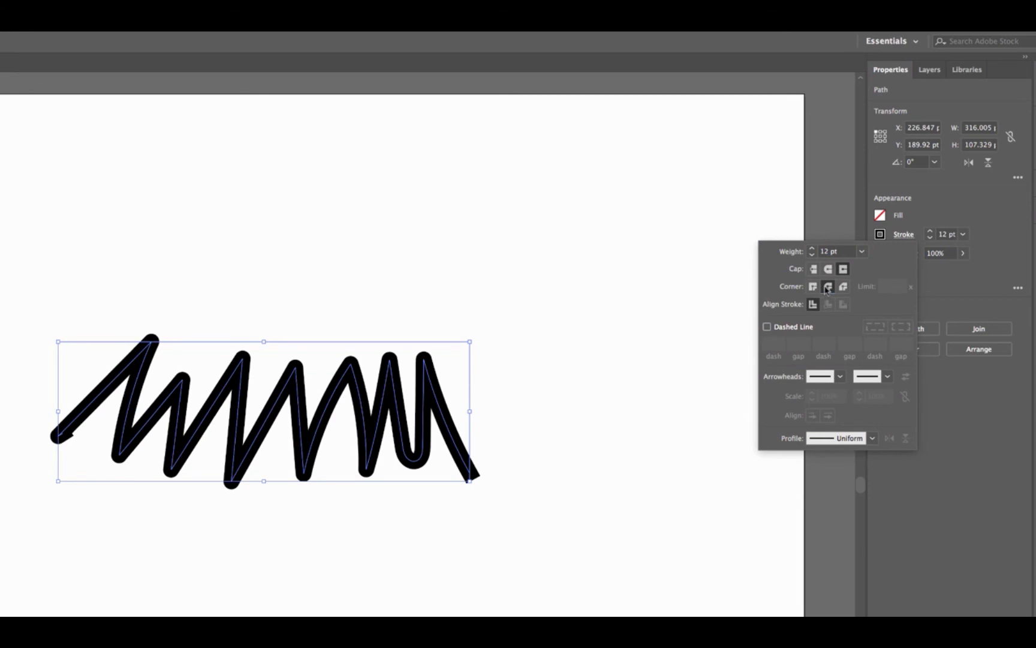
pyautogui.click(843, 287)
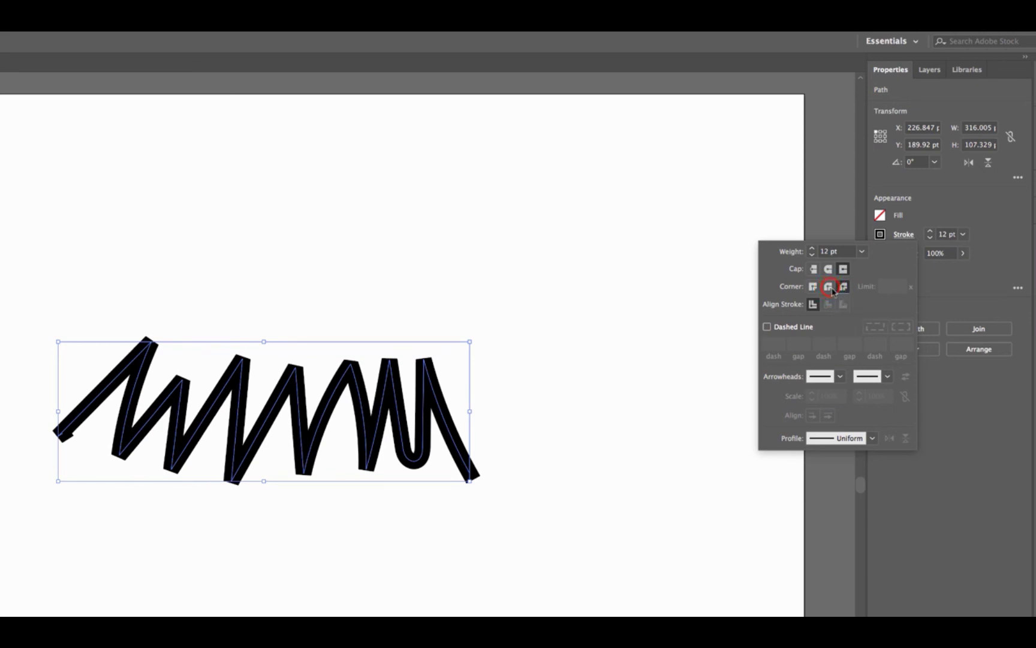
pyautogui.click(828, 288)
pyautogui.click(813, 287)
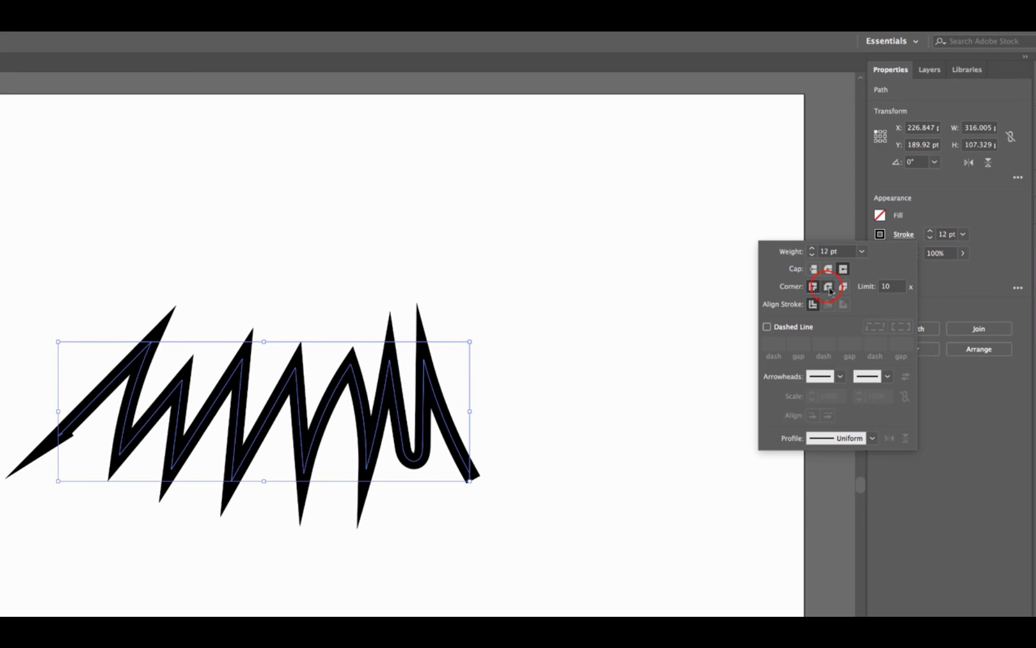
pyautogui.click(829, 288)
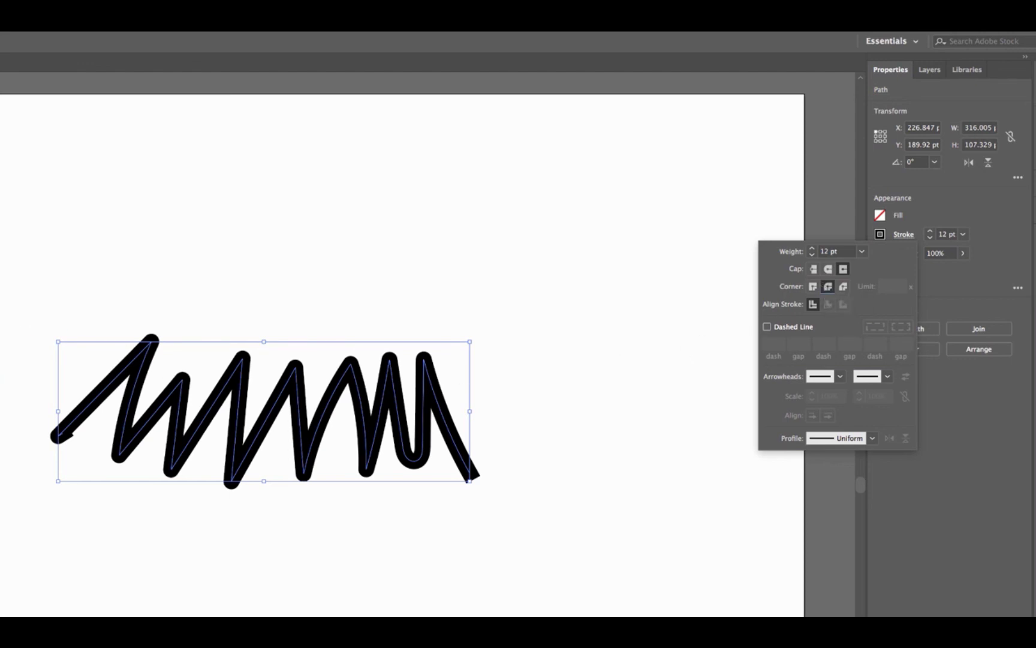
pyautogui.click(14, 418)
pyautogui.moveTo(49, 296); pyautogui.dragTo(542, 549)
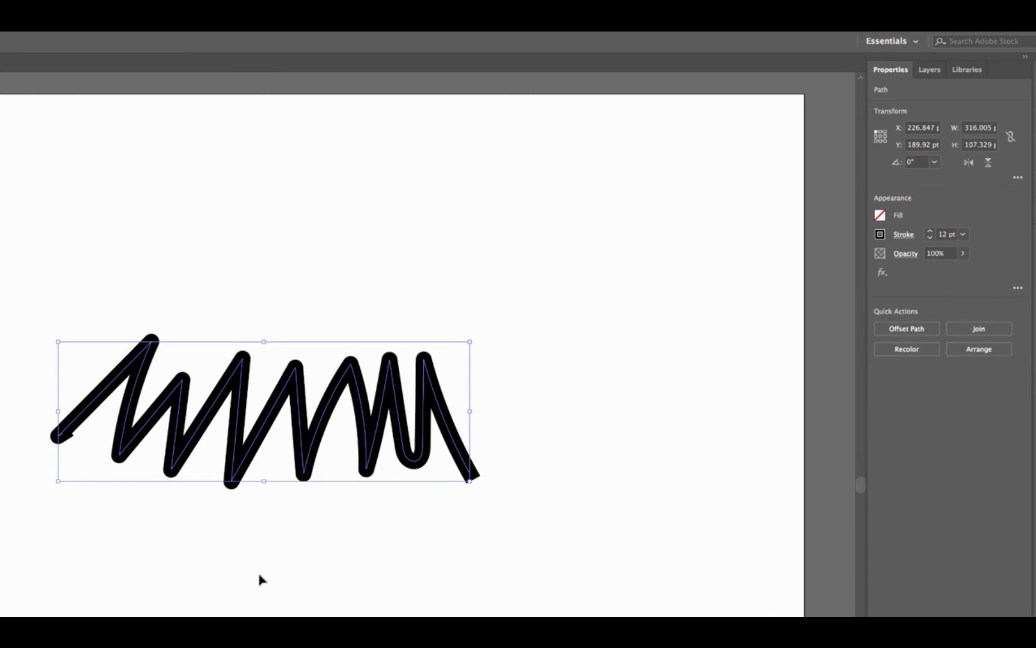